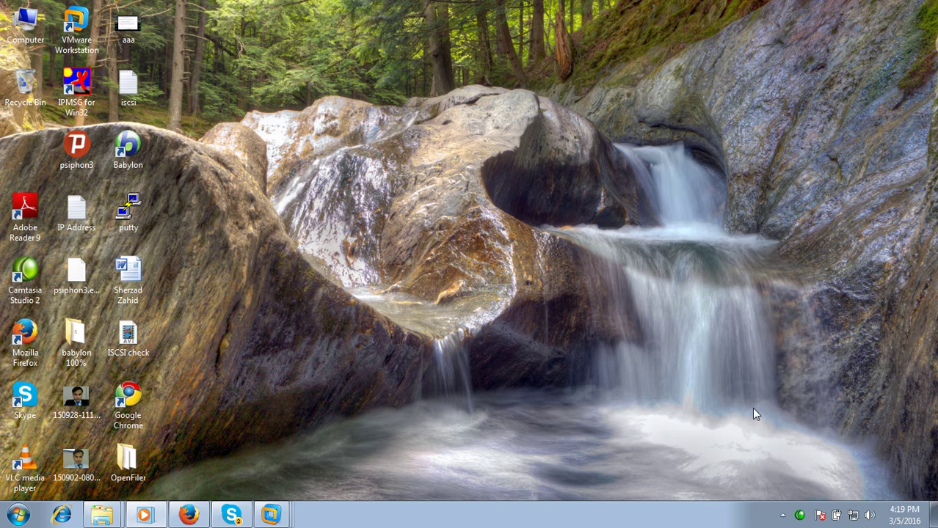
right_click(473, 193)
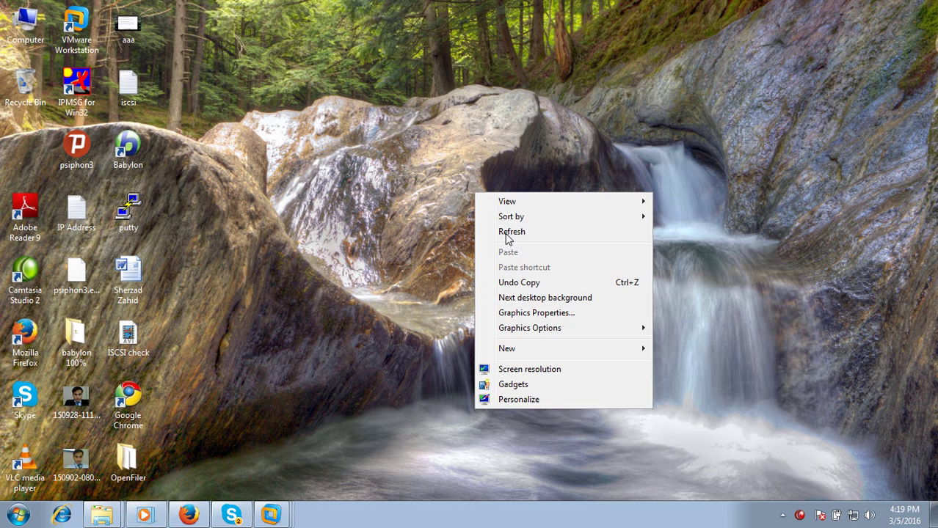
left_click(524, 232)
right_click(492, 211)
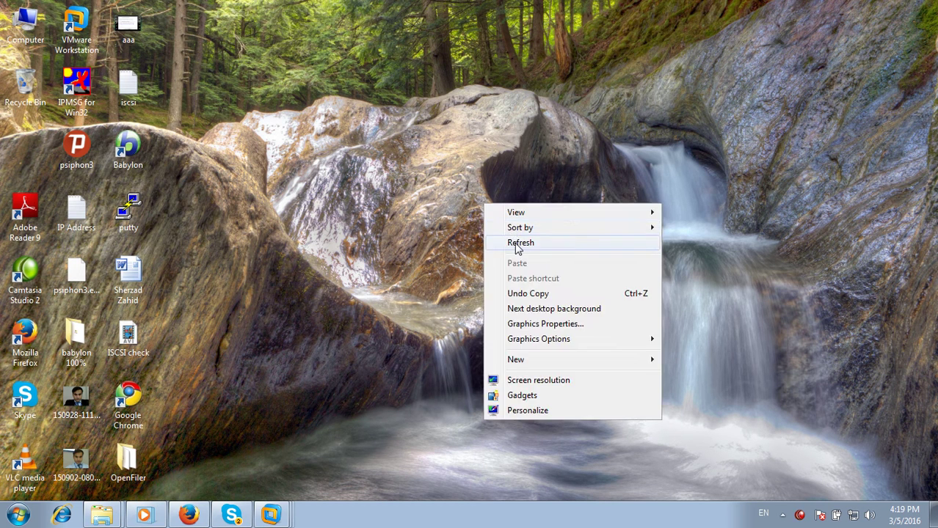
left_click(515, 243)
right_click(468, 184)
left_click(521, 229)
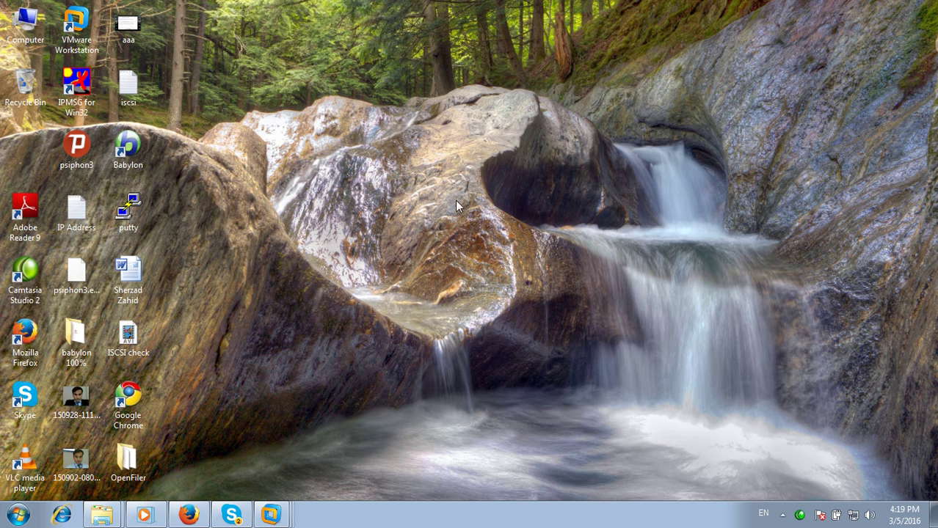
right_click(455, 200)
left_click(512, 240)
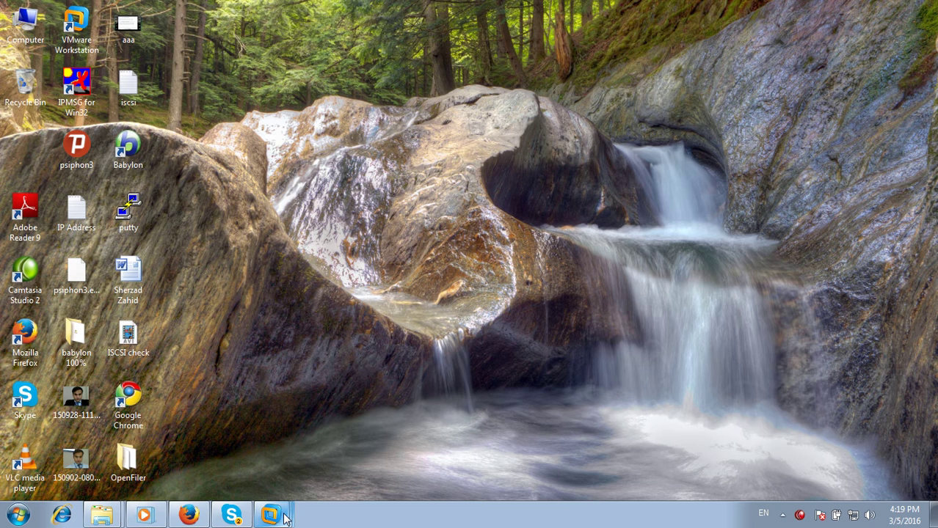
Step: Switch to VMware Workstation, check the web administration address on the OpenFiler console, and minimize the window
key("alt+Tab")
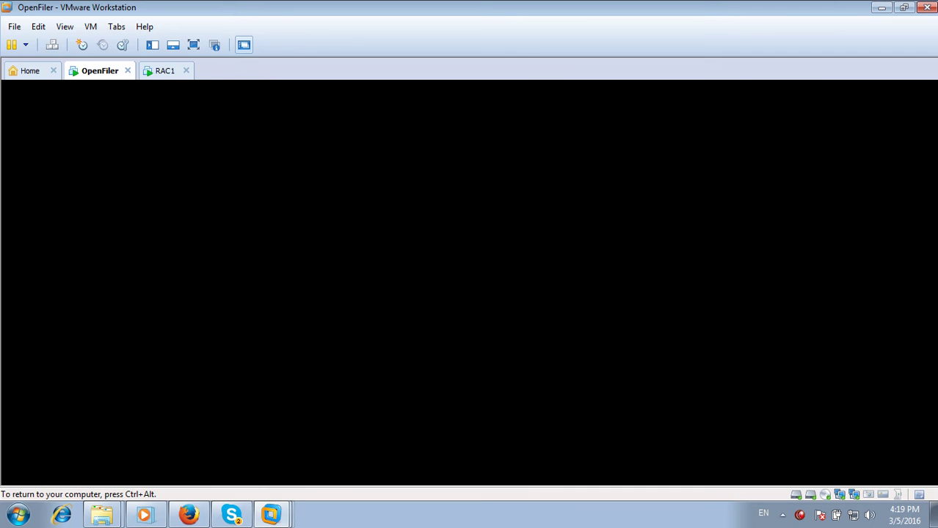
key("ctrl+alt")
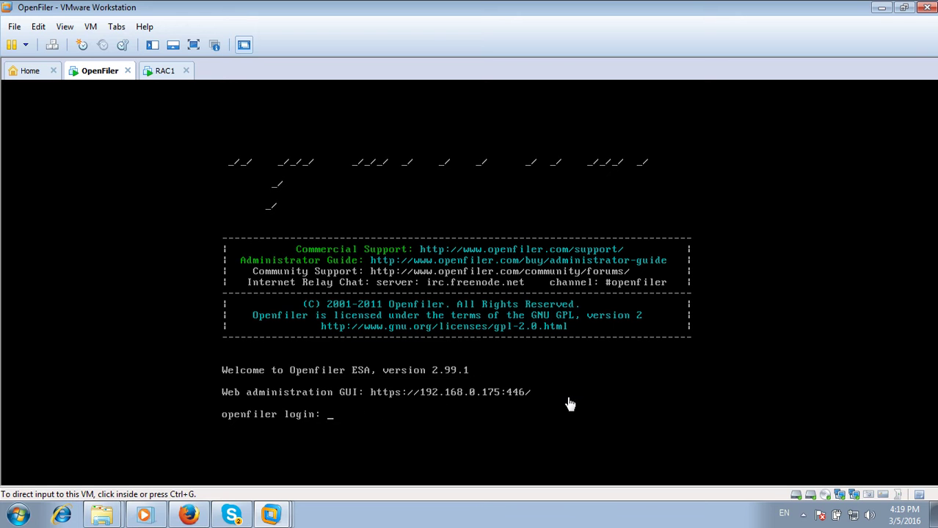
left_click(874, 7)
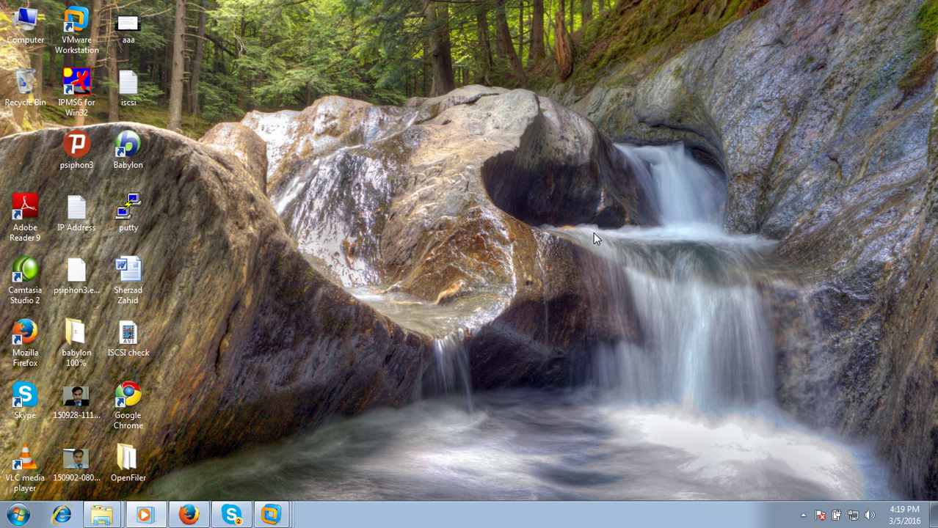
left_click(189, 515)
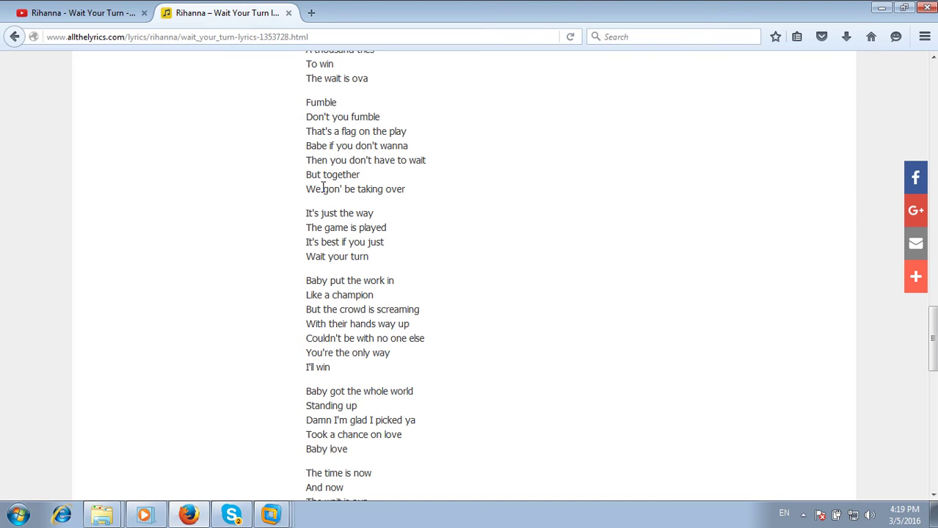
left_click(311, 14)
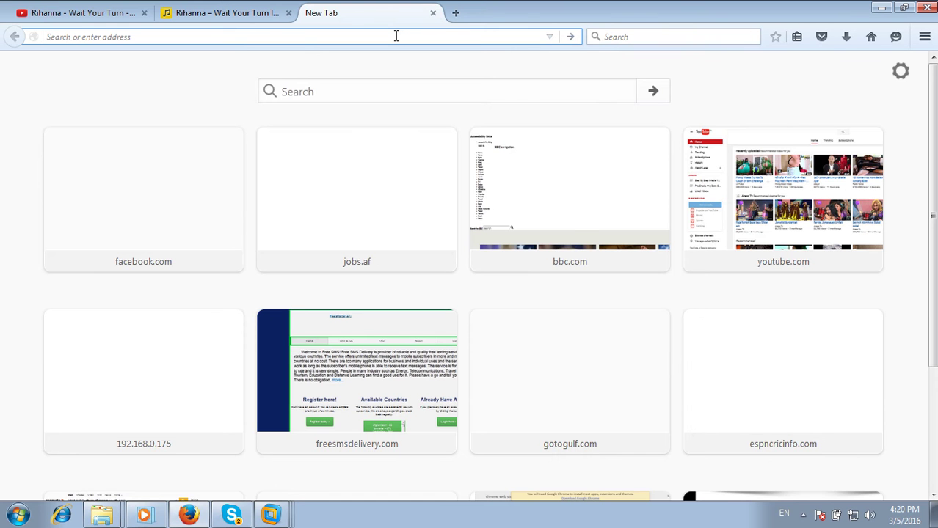
type("htt")
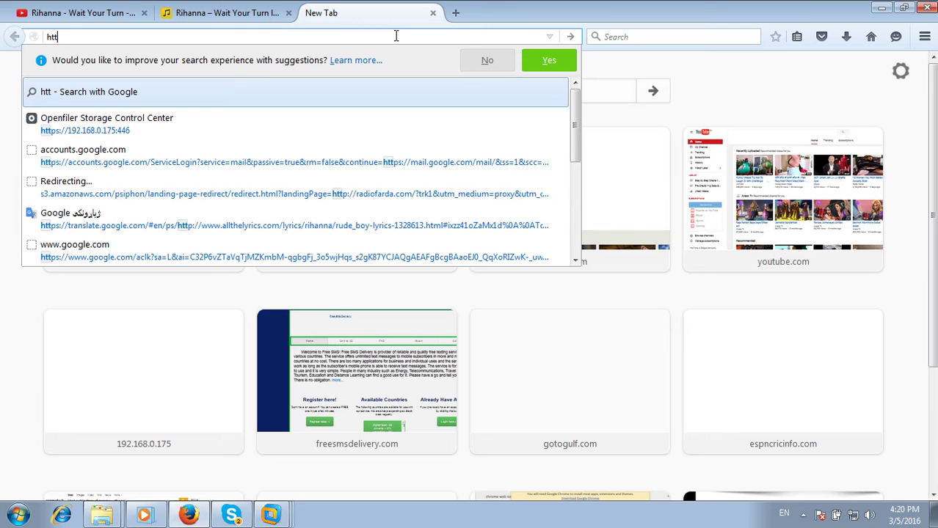
type("ps:")
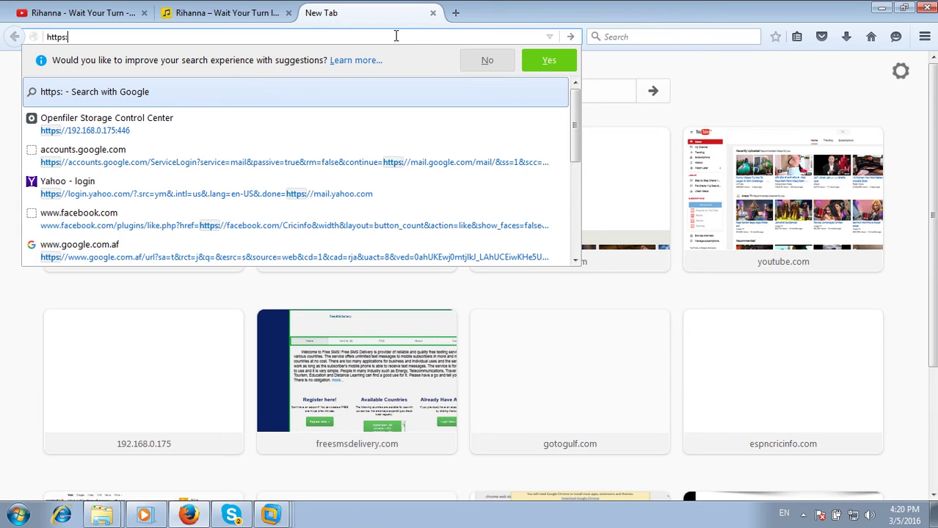
type("//192.1")
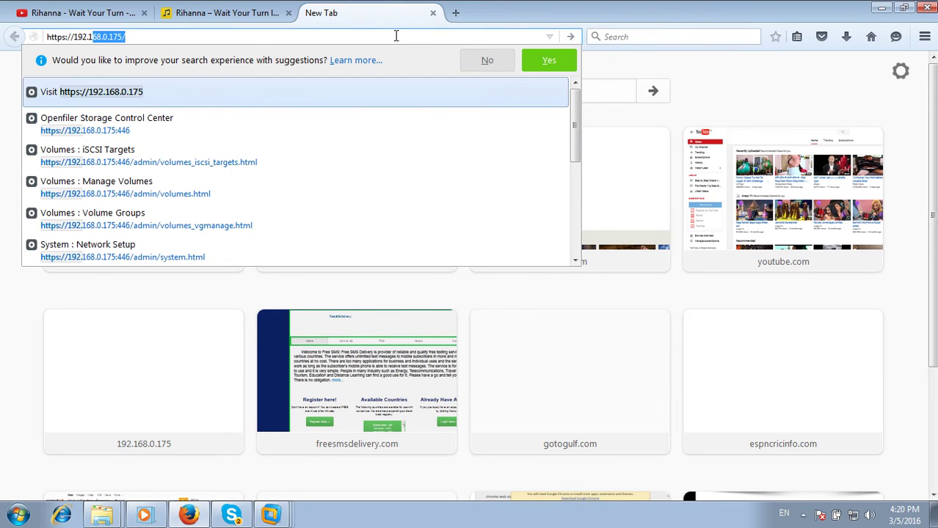
type("68")
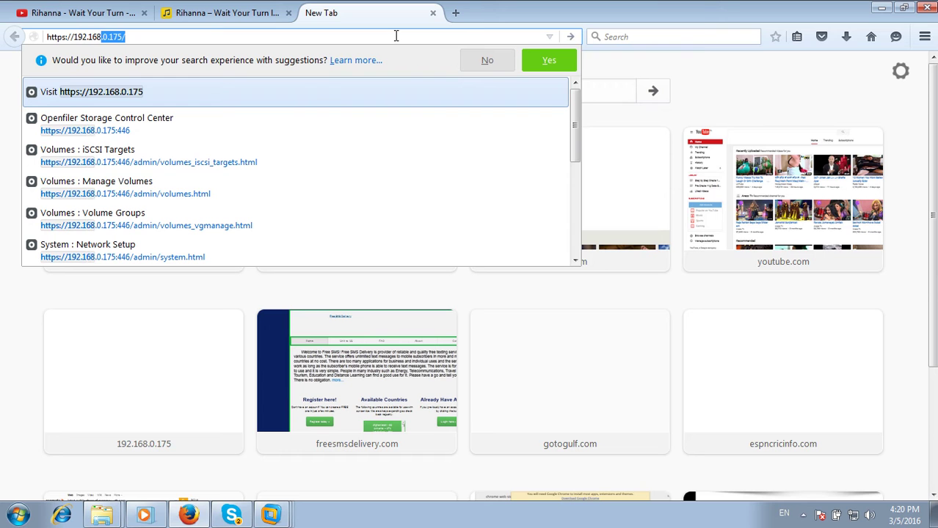
type(".0.")
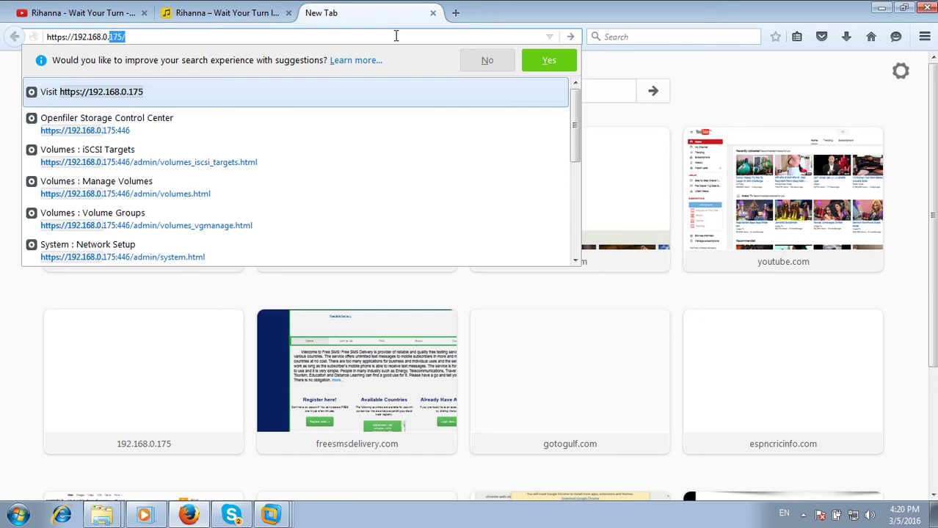
key("Right")
key("BackSpace")
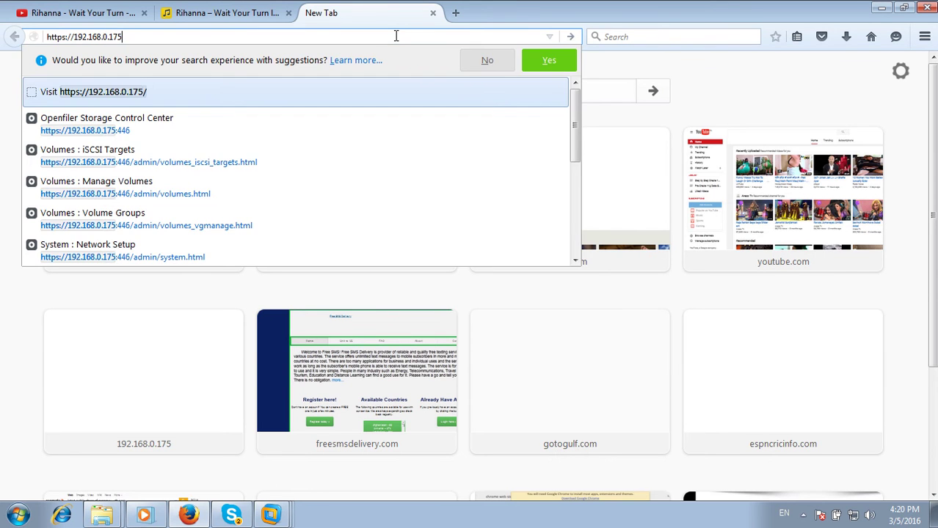
type(":446/")
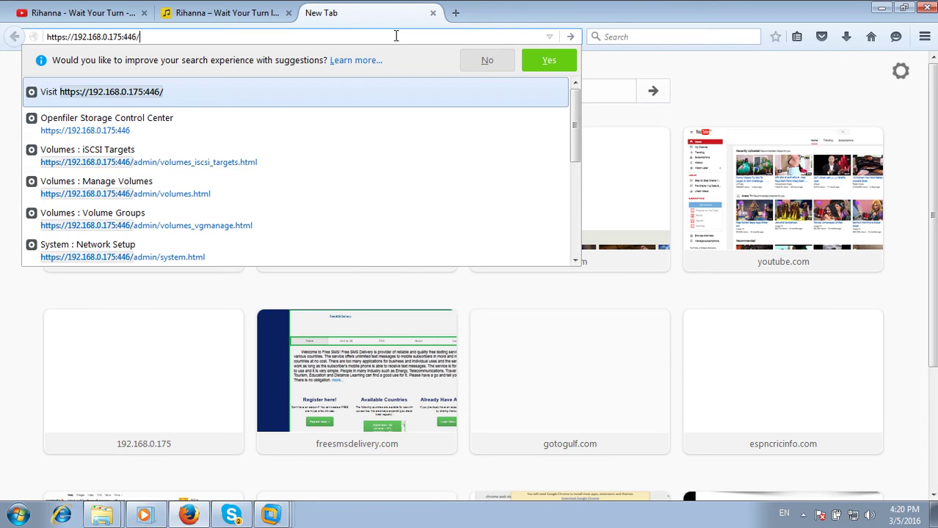
key("Return")
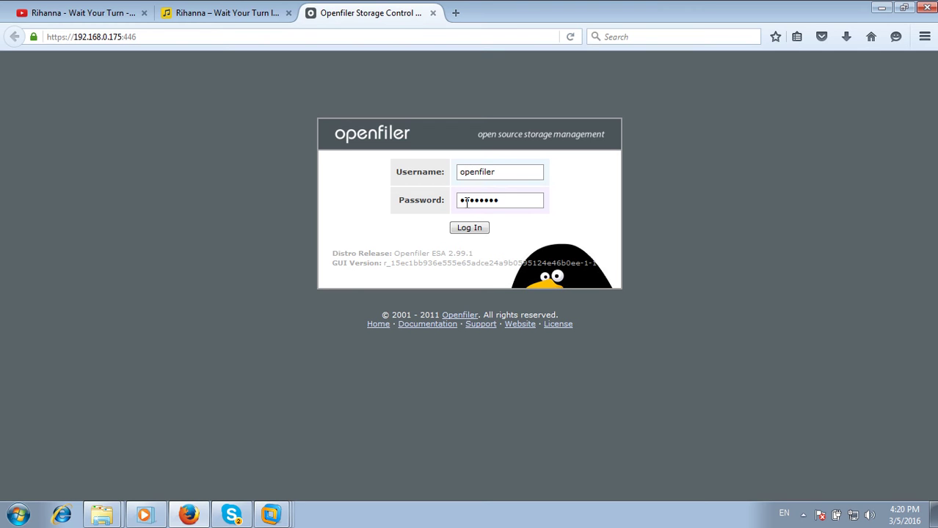
left_click(469, 229)
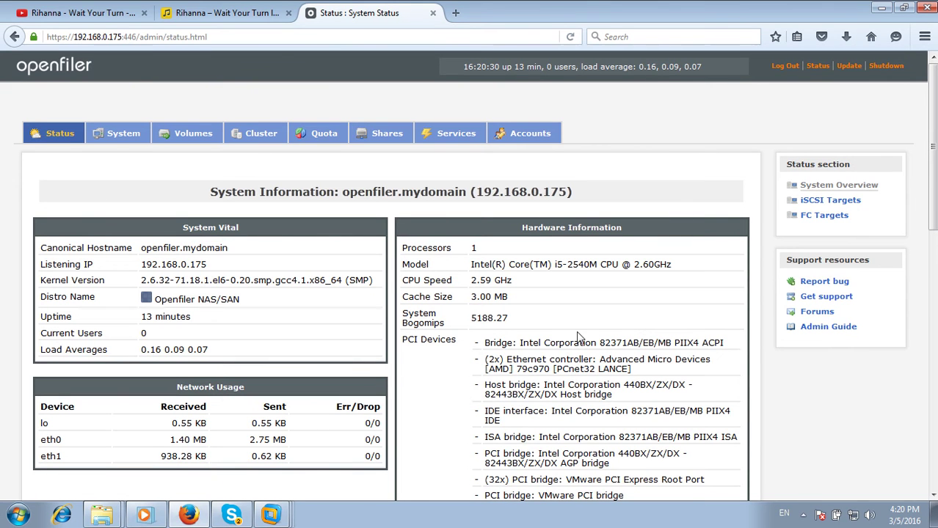
Step: In the Openfiler service management, enable the iSCSI Target service at boot and start it
scroll(578, 336, "down", 4)
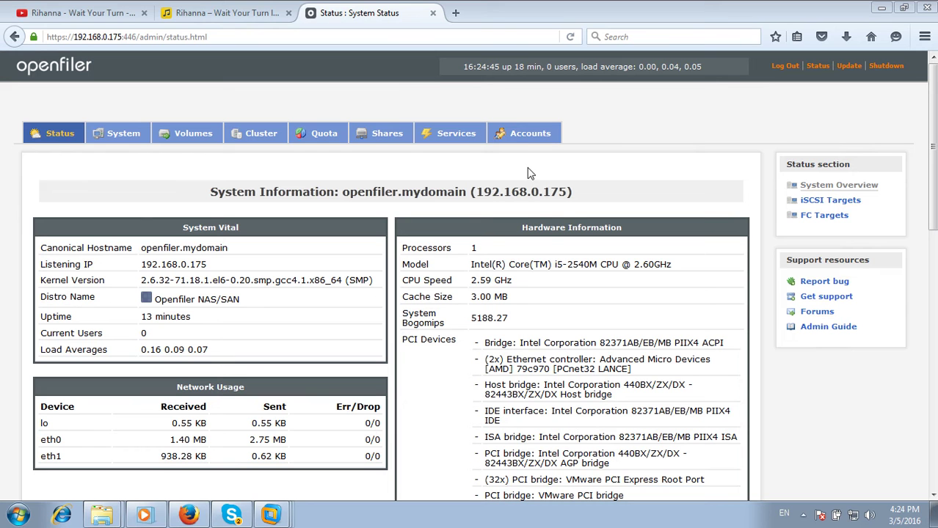
left_click(462, 140)
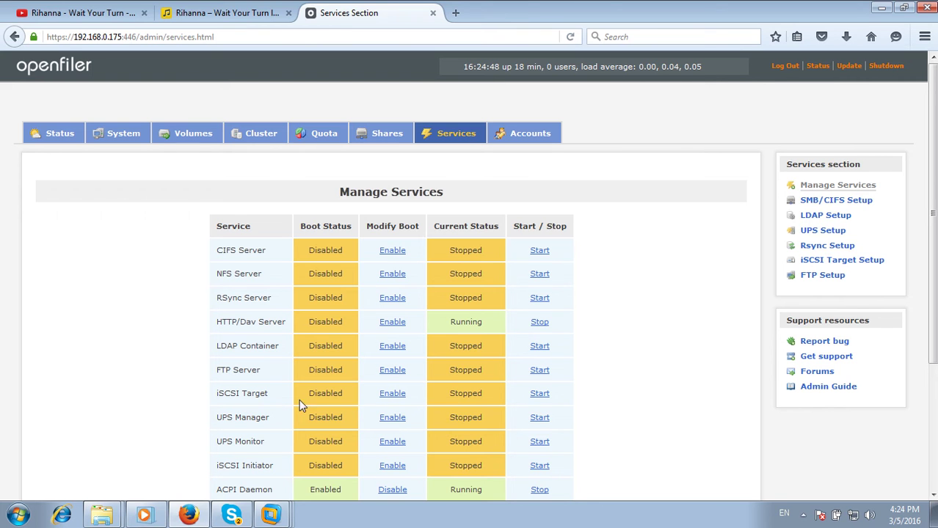
left_click(396, 399)
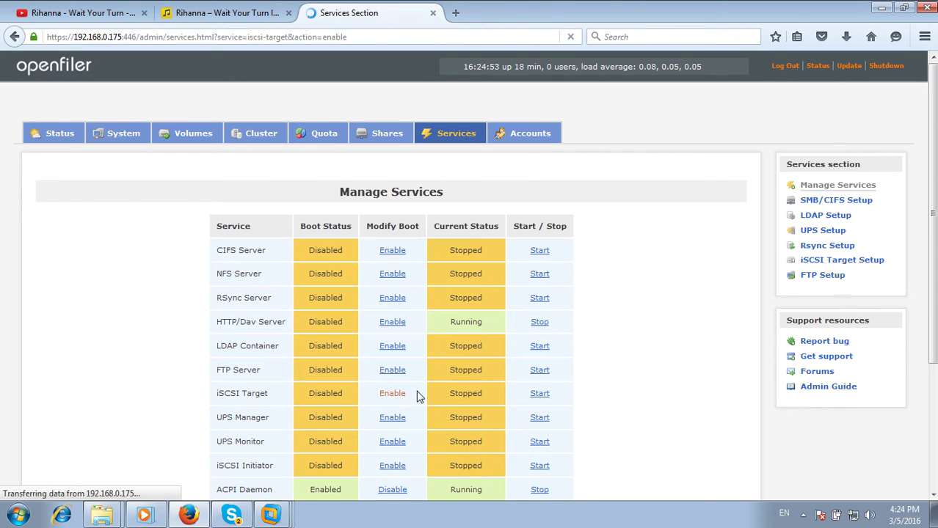
left_click(543, 402)
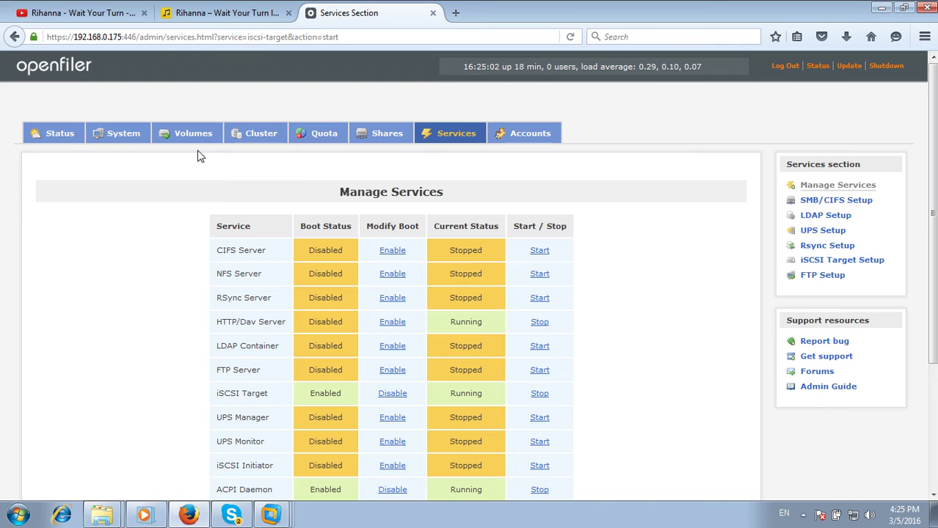
Step: In the system's Network Access Configuration, fill in a new entry named rac1 with network/host 192.168.1.151
left_click(126, 141)
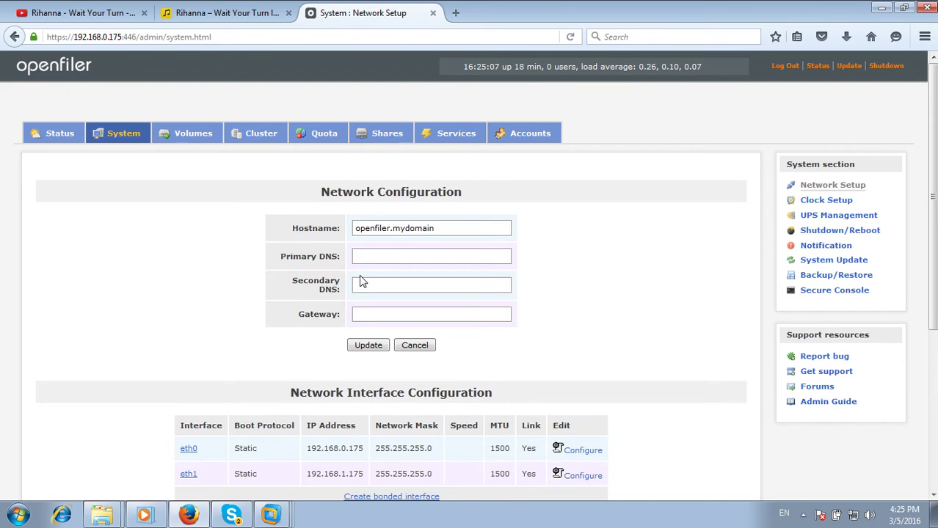
scroll(429, 293, "down", 5)
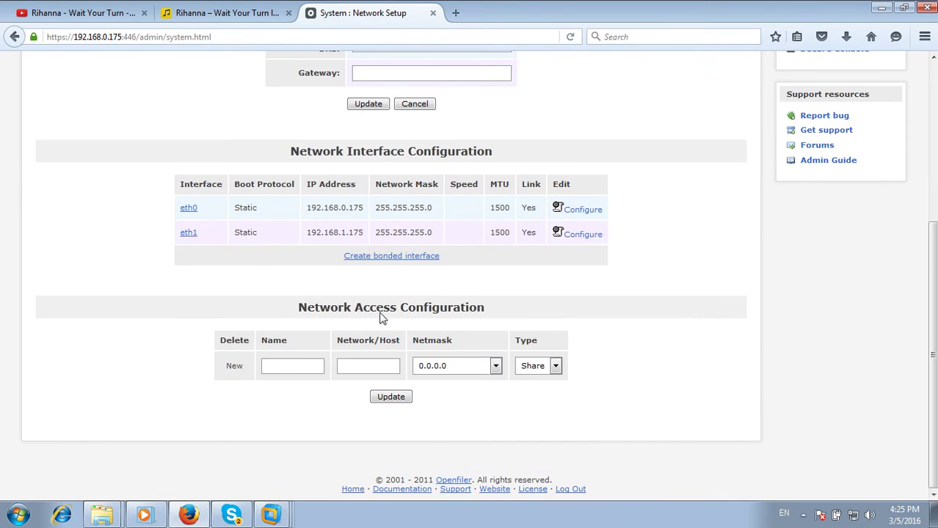
left_click(301, 367)
type("rac1")
key("Tab")
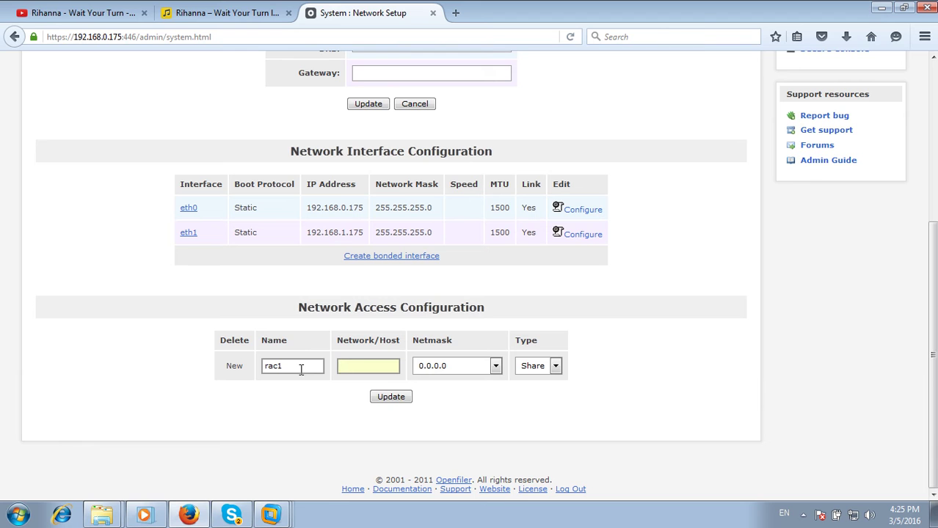
type("192")
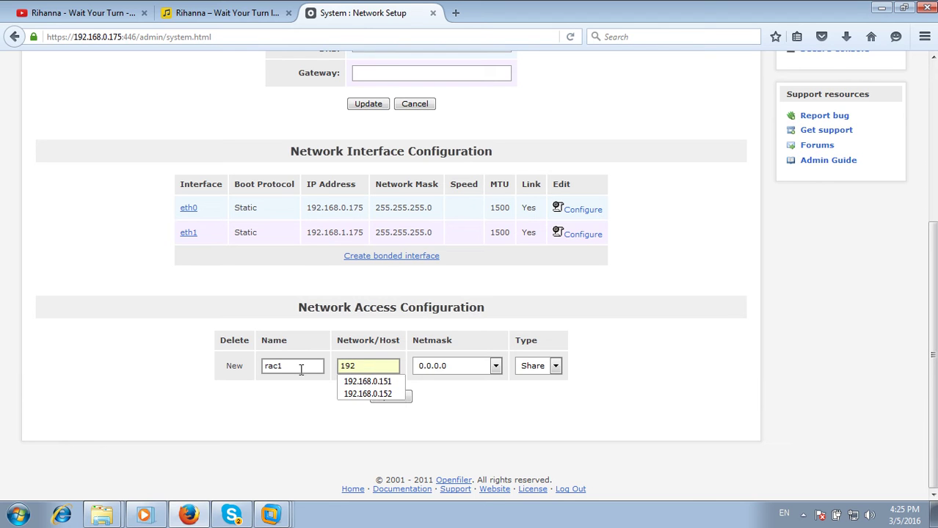
key("Down")
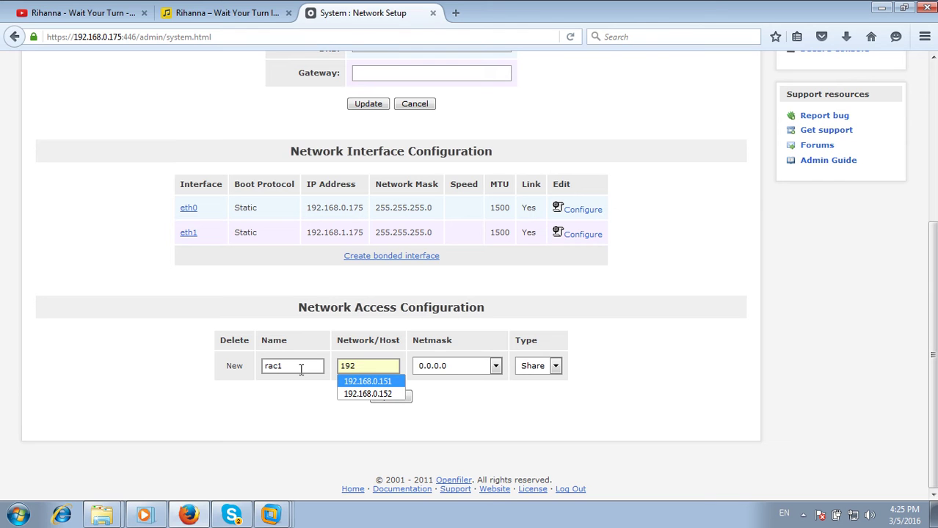
type("2.18")
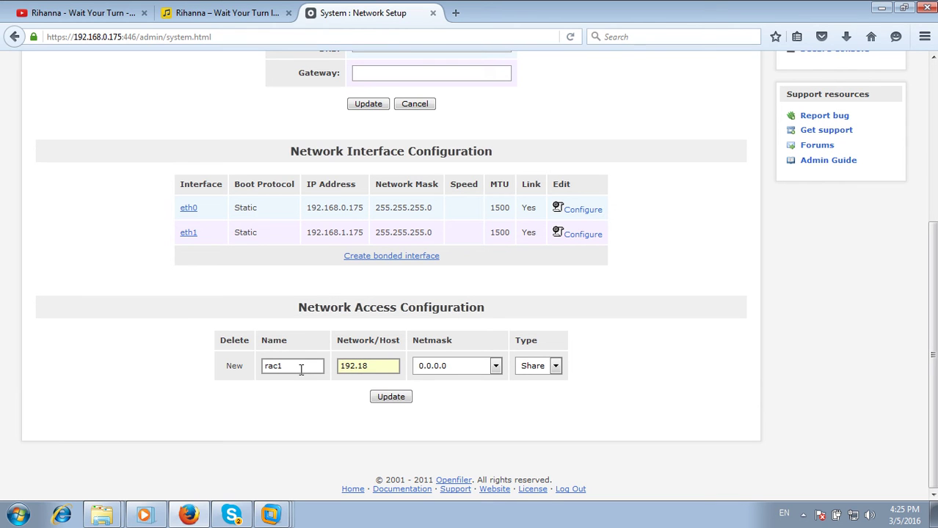
key("BackSpace")
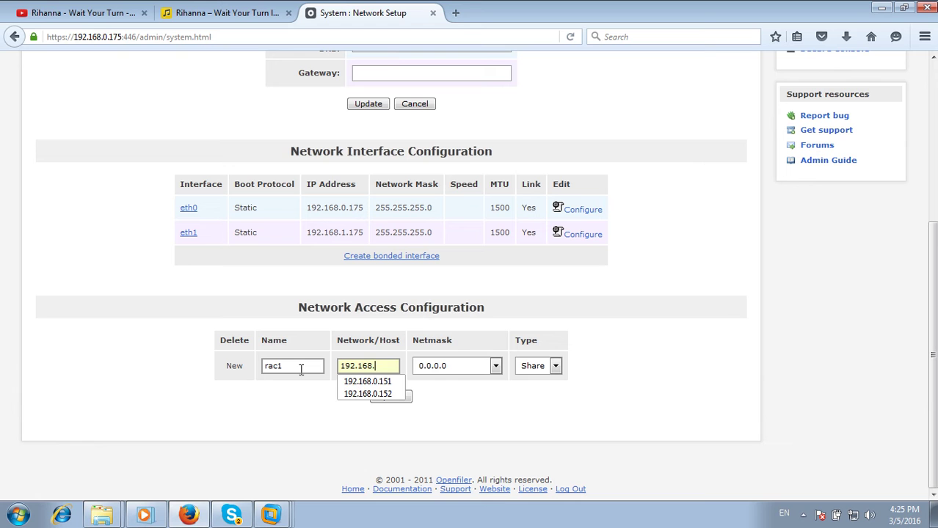
type("68.1.151")
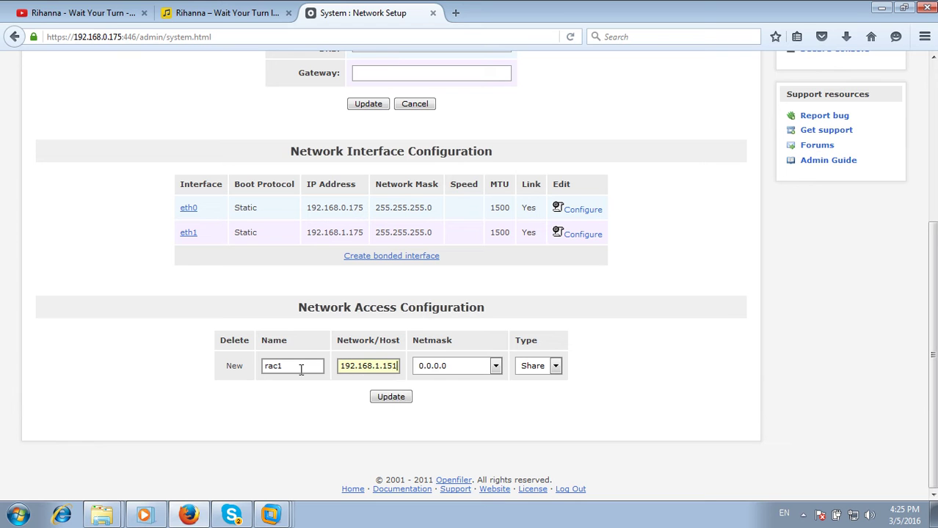
key("Tab")
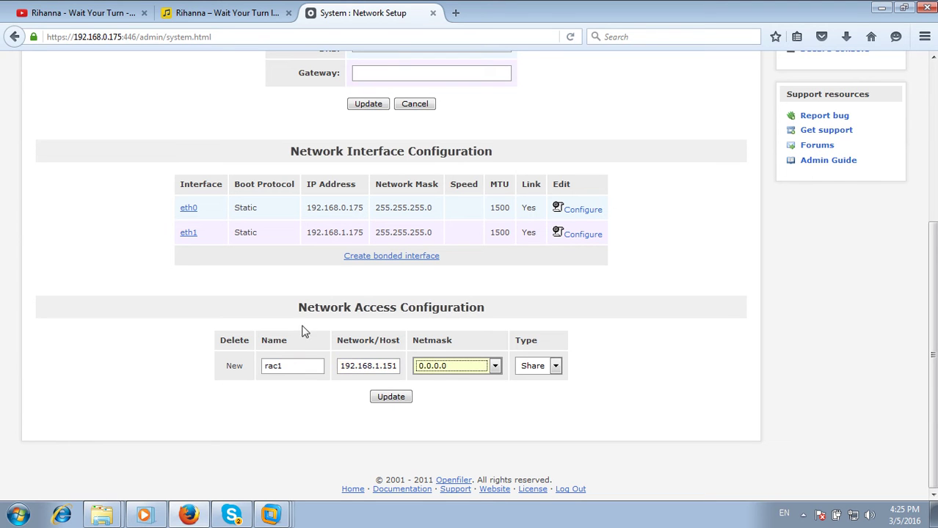
Step: Set the rac1 entry's netmask to 255.255.255.255 and save it to the network access list
left_click(464, 369)
scroll(474, 311, "down", 1)
scroll(473, 311, "down", 3)
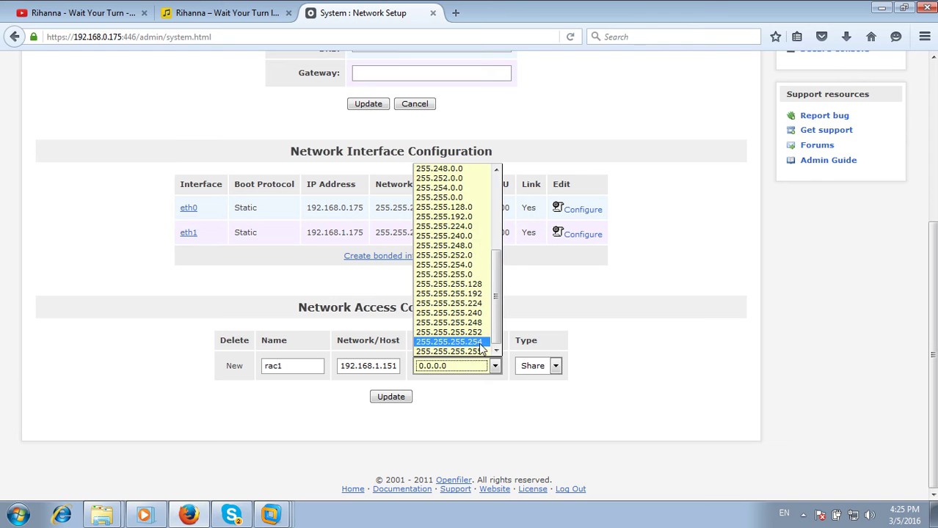
left_click(474, 352)
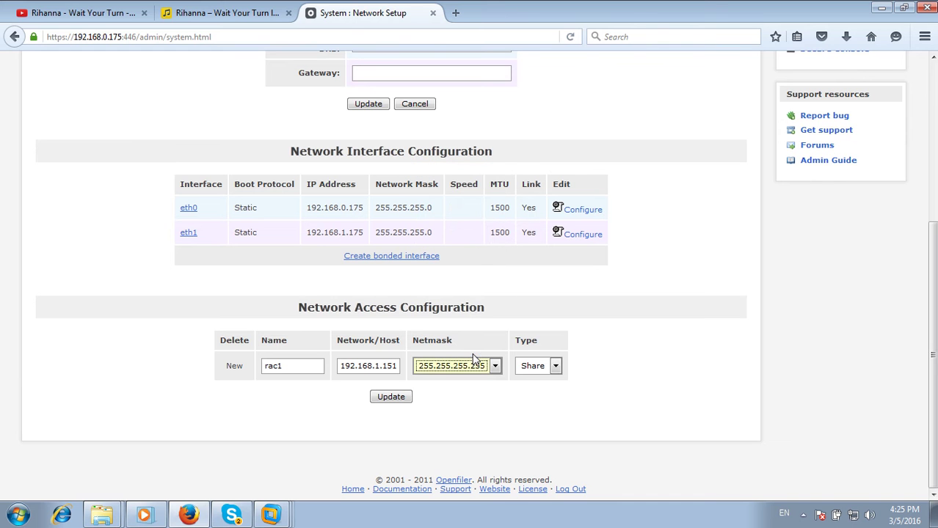
left_click(406, 401)
Step: In the Network Access Configuration, fill in a new entry named rac2 with network/host 192.168.1.152
scroll(379, 371, "down", 3)
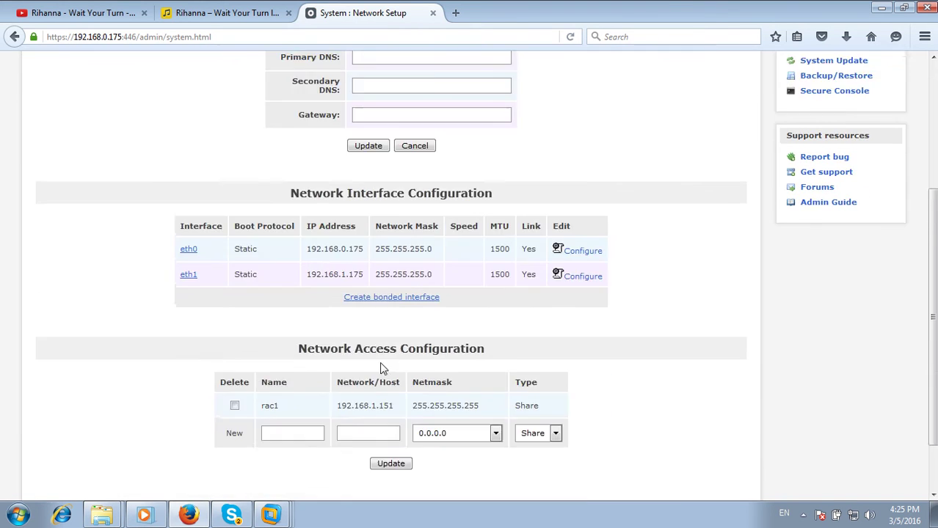
left_click(306, 370)
type("ra")
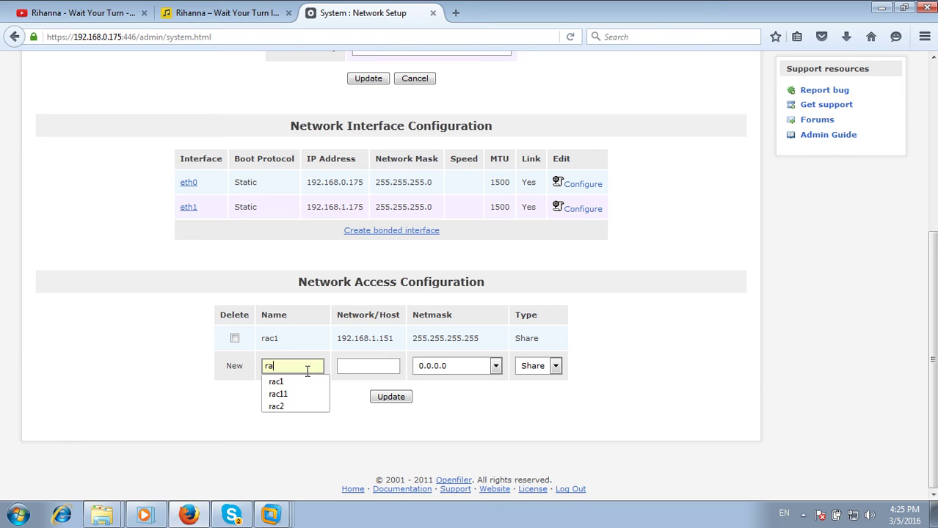
type("c2")
key("Tab")
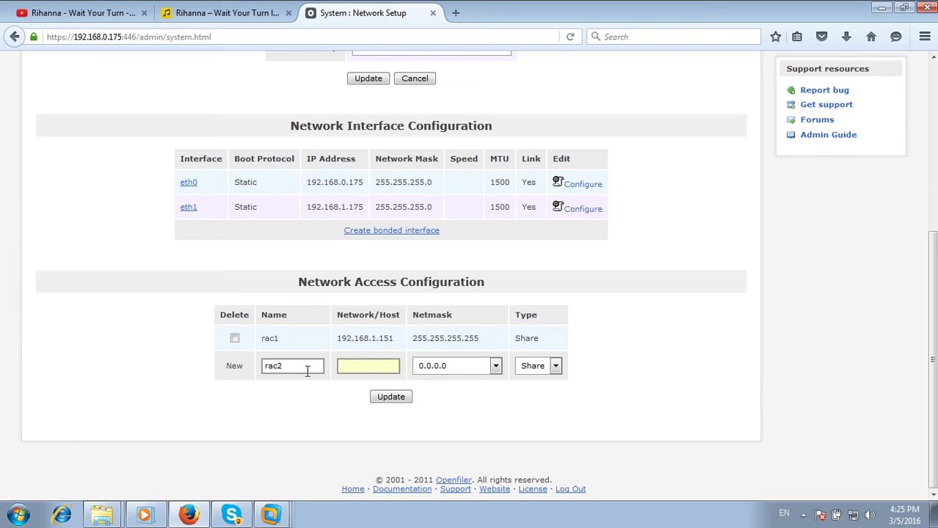
type("192.168.")
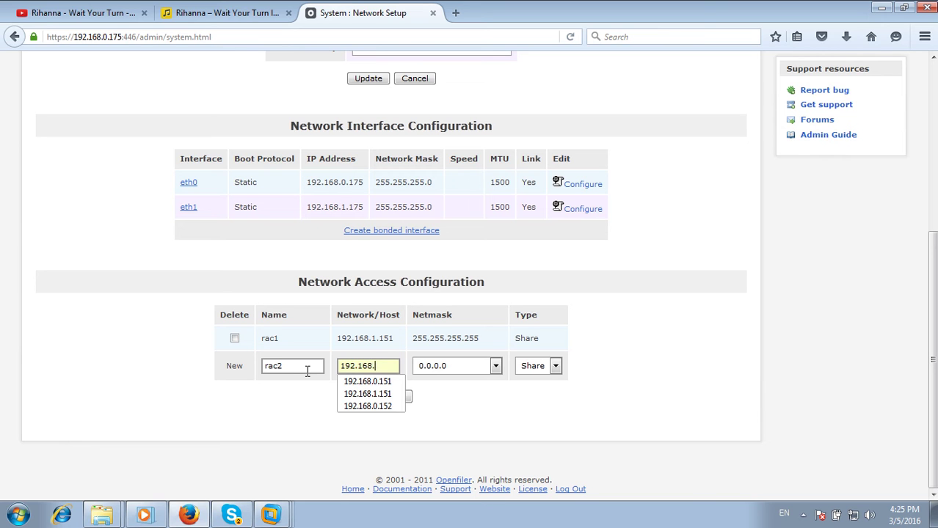
type("1.15")
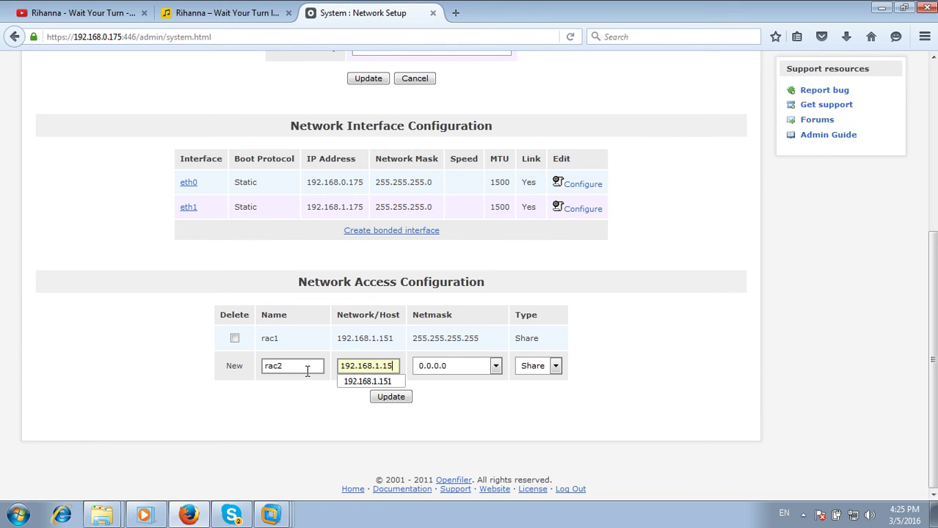
type("2")
key("Tab")
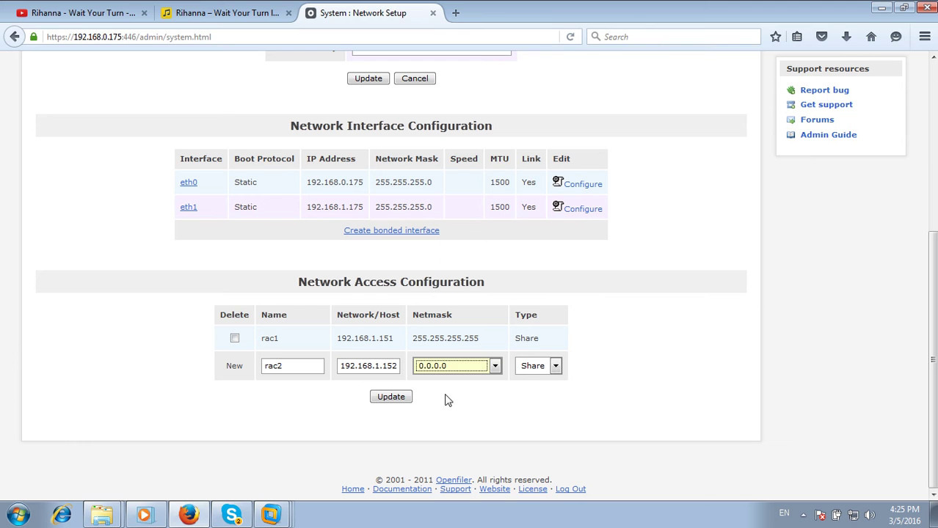
Step: Set the rac2 entry's netmask to 255.255.255.255 and save it to the network access list
left_click(469, 373)
scroll(471, 345, "down", 5)
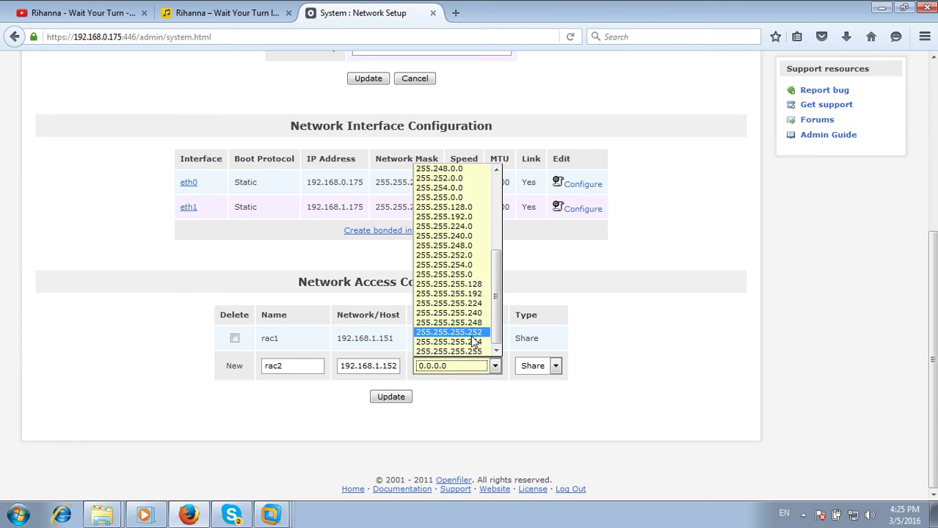
left_click(471, 353)
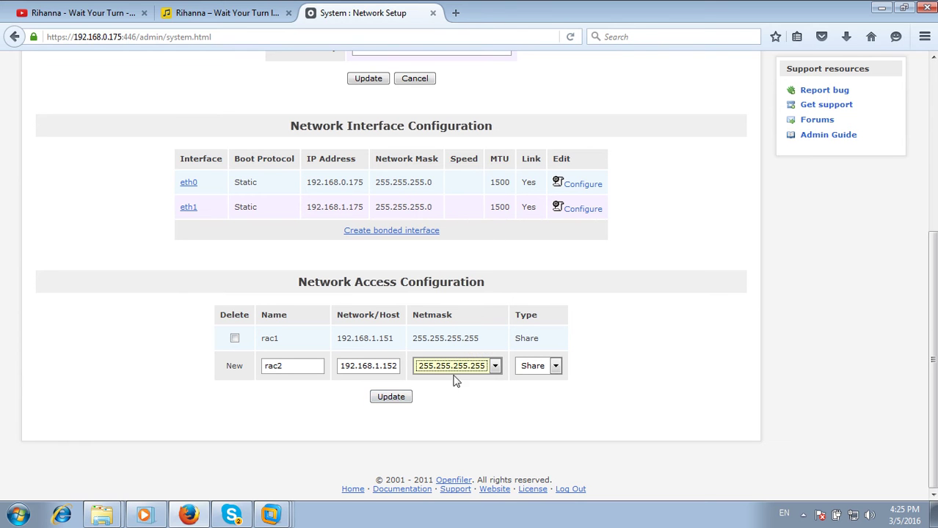
left_click(399, 396)
scroll(428, 364, "down", 7)
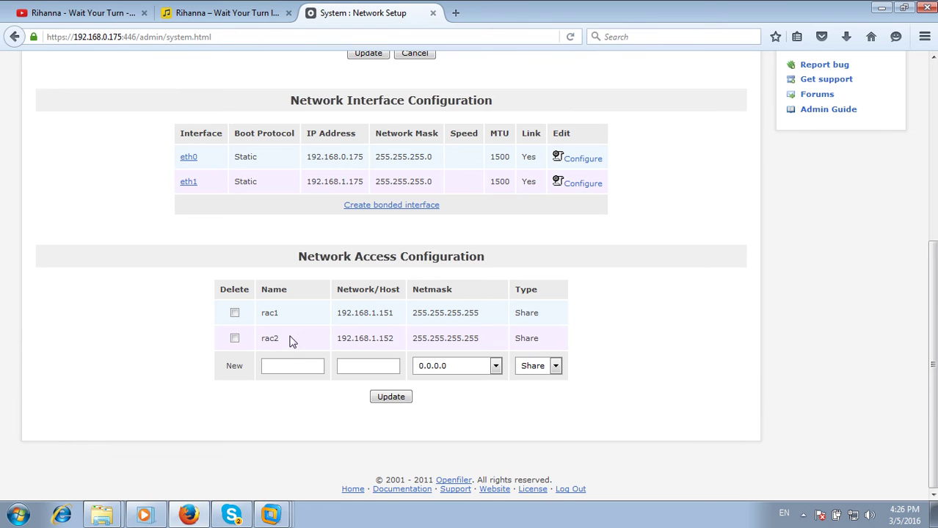
Step: In the volume group management, create a volume group named racstore from the physical volume /dev/sdb1
left_click(346, 365)
scroll(408, 345, "up", 5)
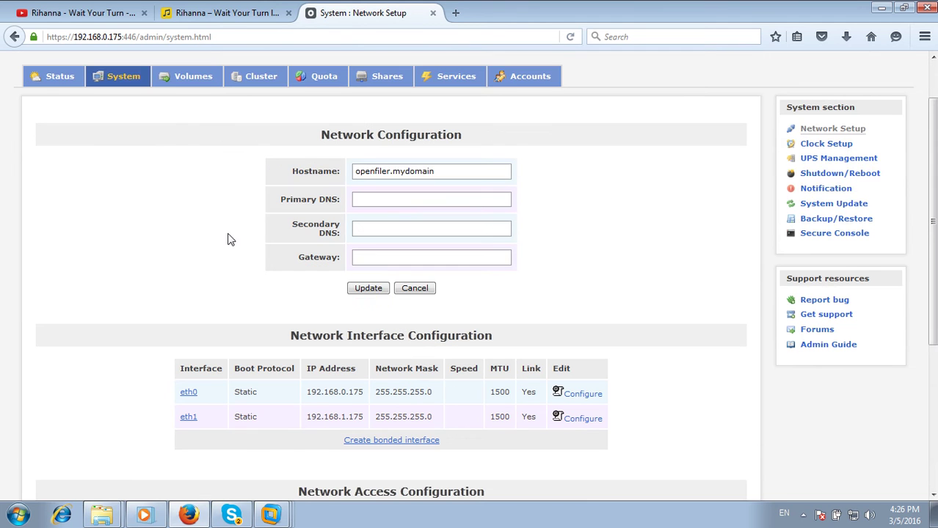
left_click(192, 81)
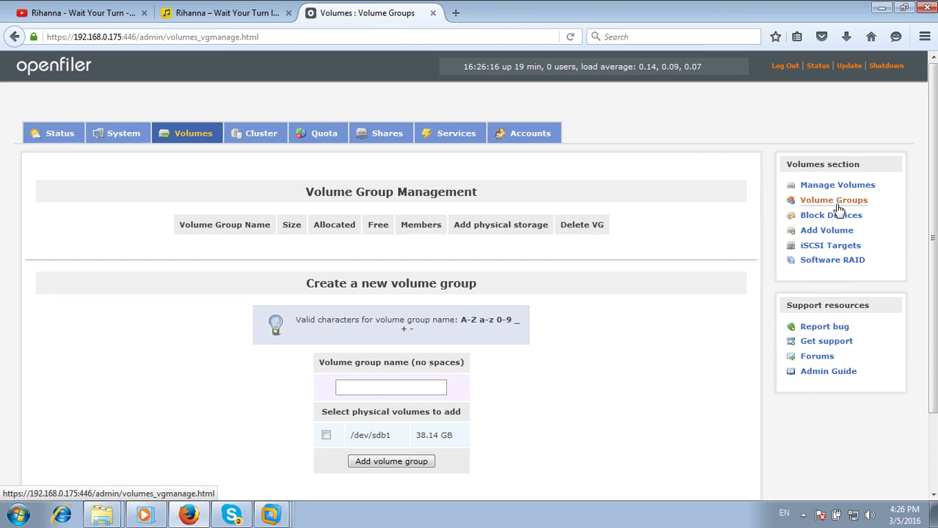
left_click(416, 388)
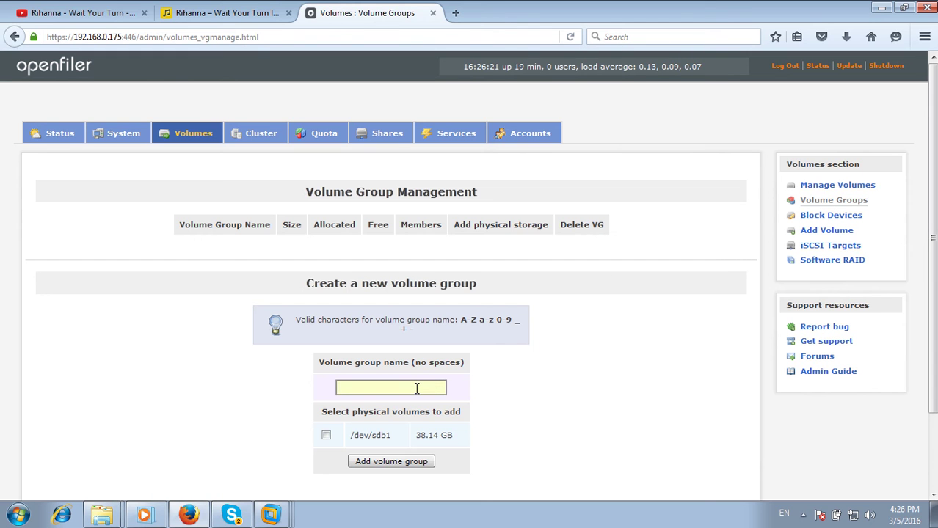
type("rac")
key("Down")
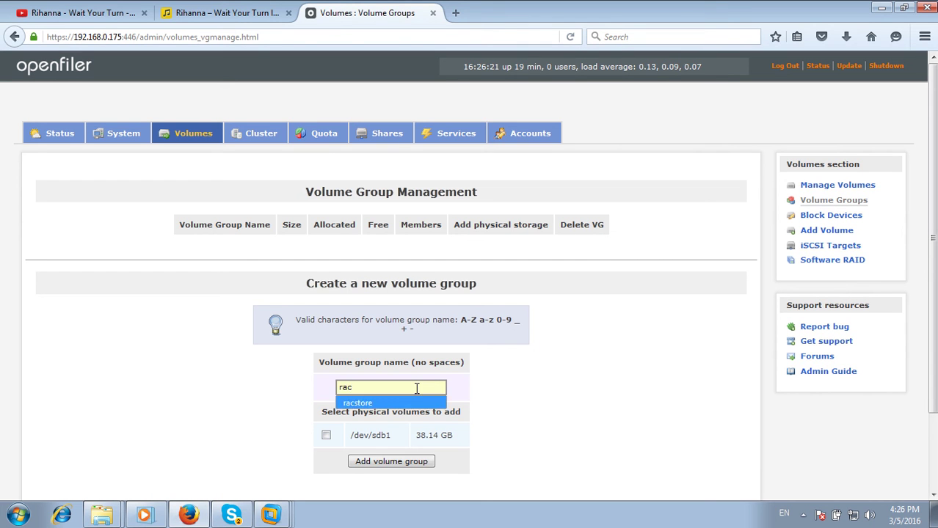
key("Return")
left_click(394, 440)
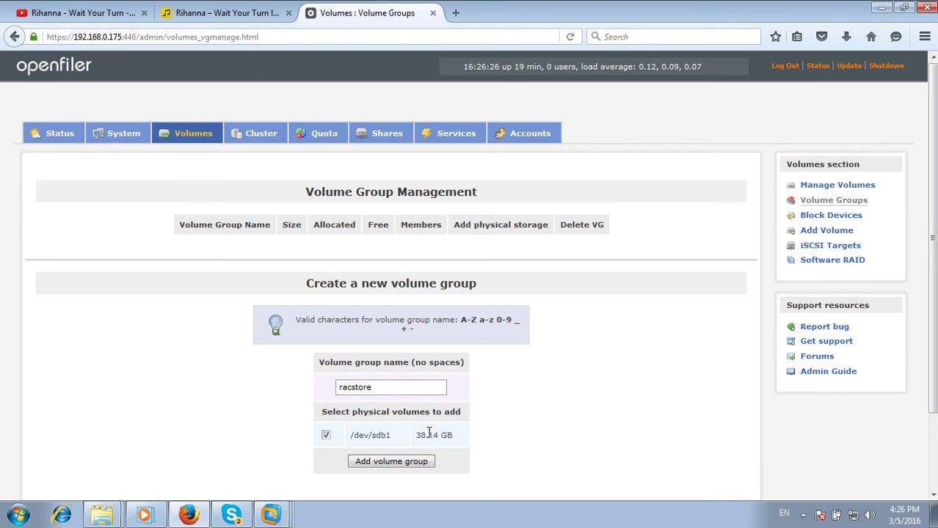
left_click(415, 468)
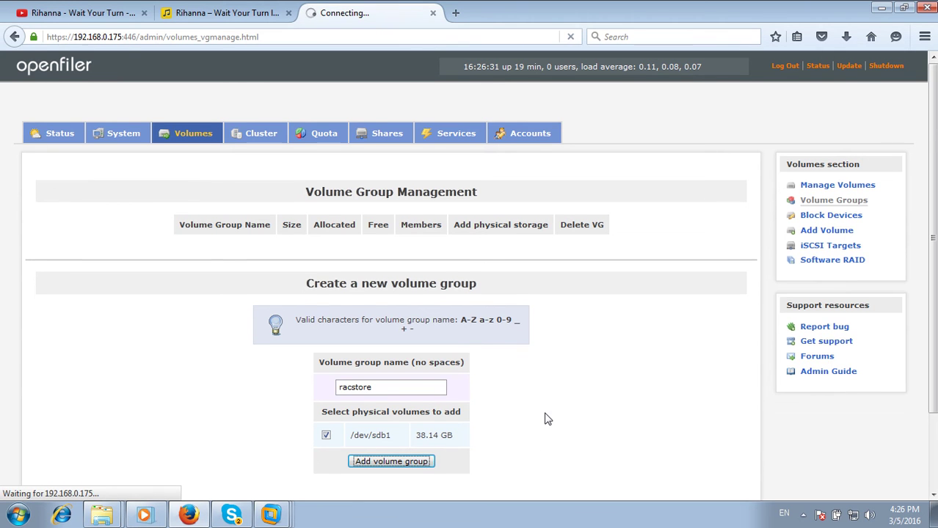
scroll(544, 418, "down", 2)
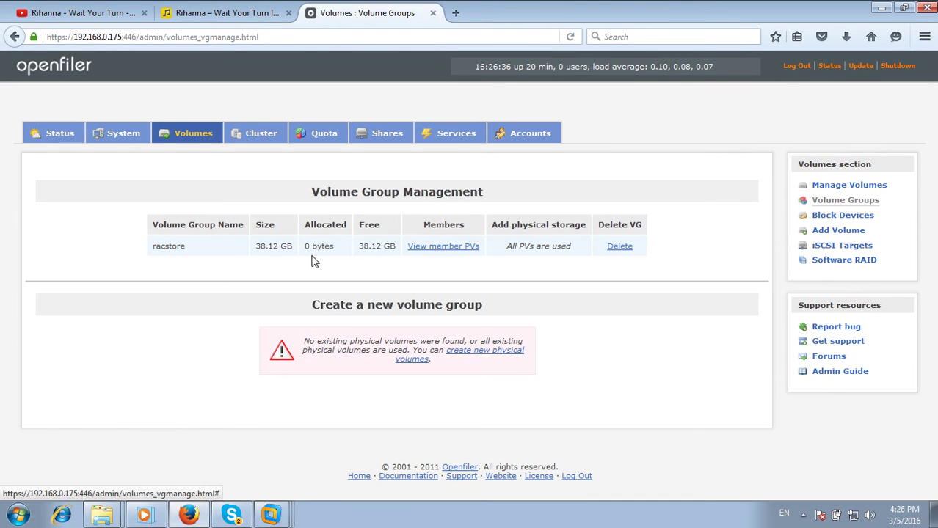
Step: Start adding a volume in racstore, naming it ocr with the description Oracle Cluster Registry
left_click(832, 231)
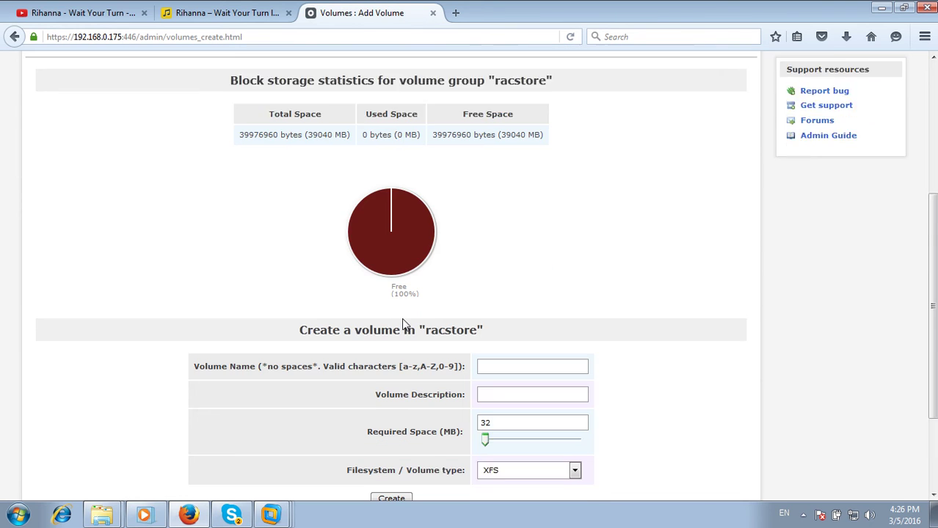
scroll(402, 323, "down", 2)
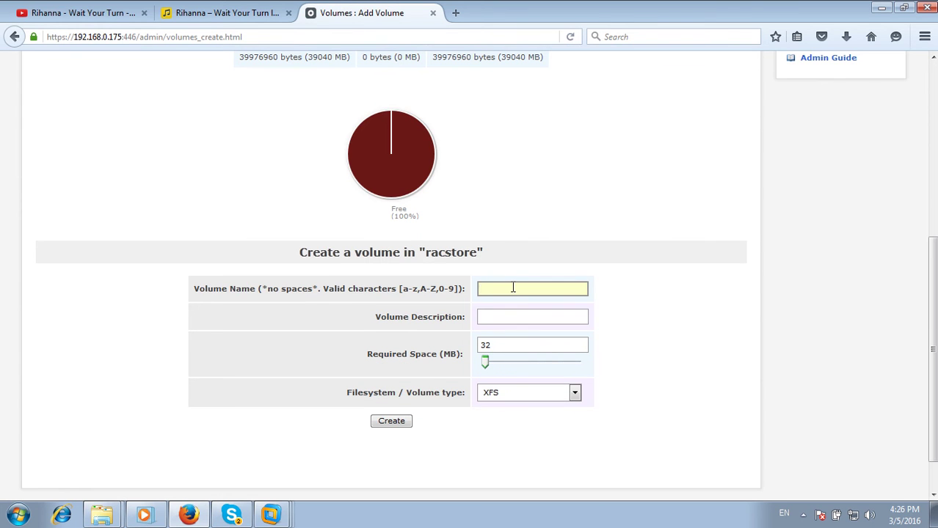
type("ocr")
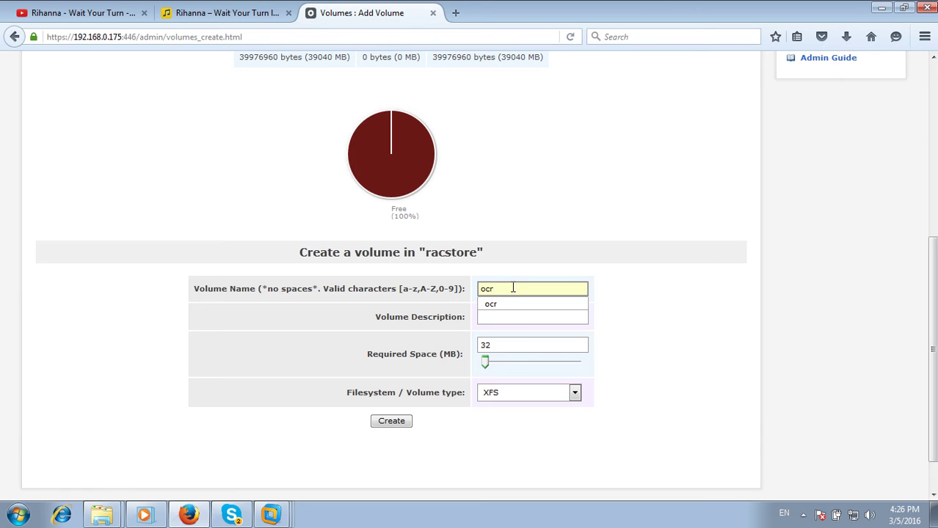
key("Tab")
type("Ora")
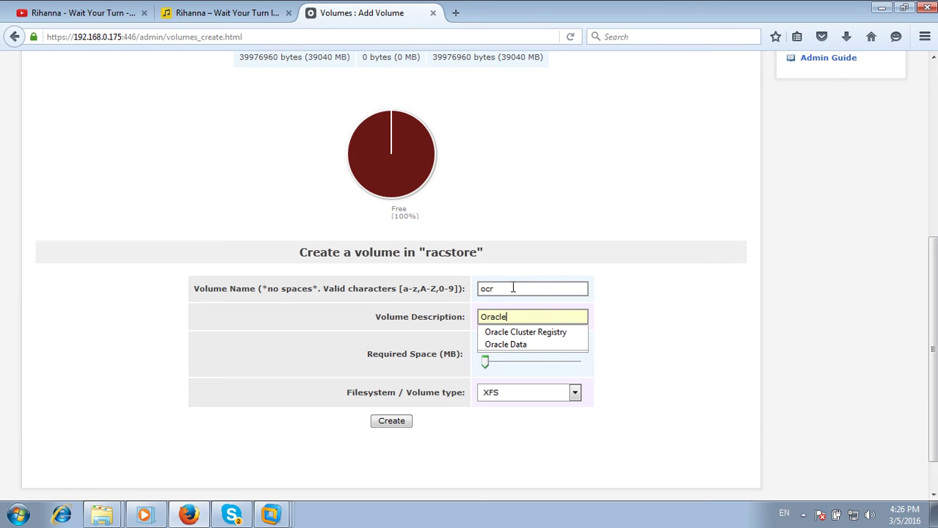
type("cle")
key("Down")
key("Return")
key("Tab")
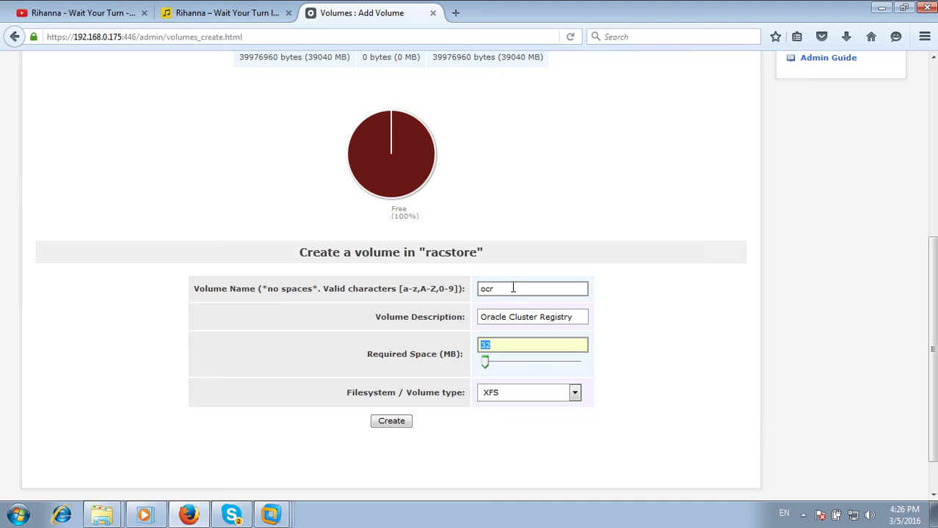
Step: Set the ocr volume's required space to 2048 MB and its type to block (iSCSI,FC,etc), and create it
type("2")
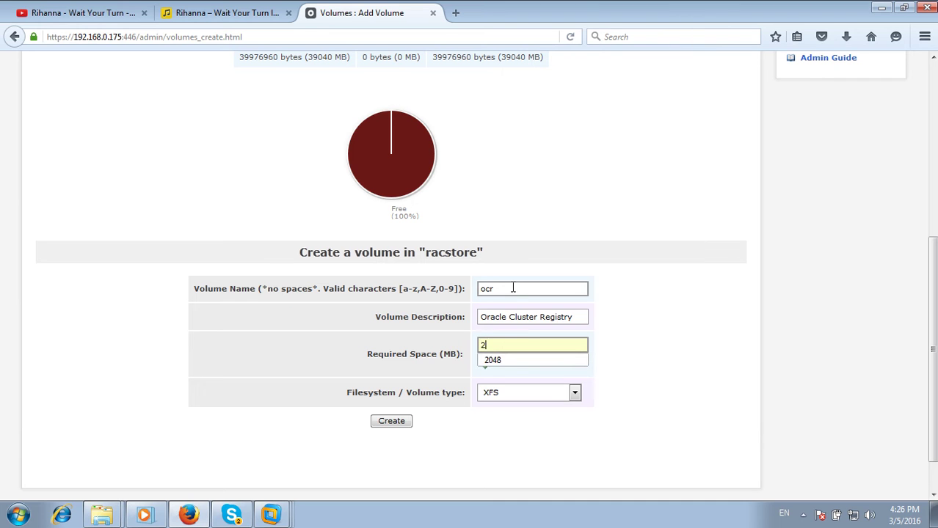
key("Down")
key("Return")
key("Tab")
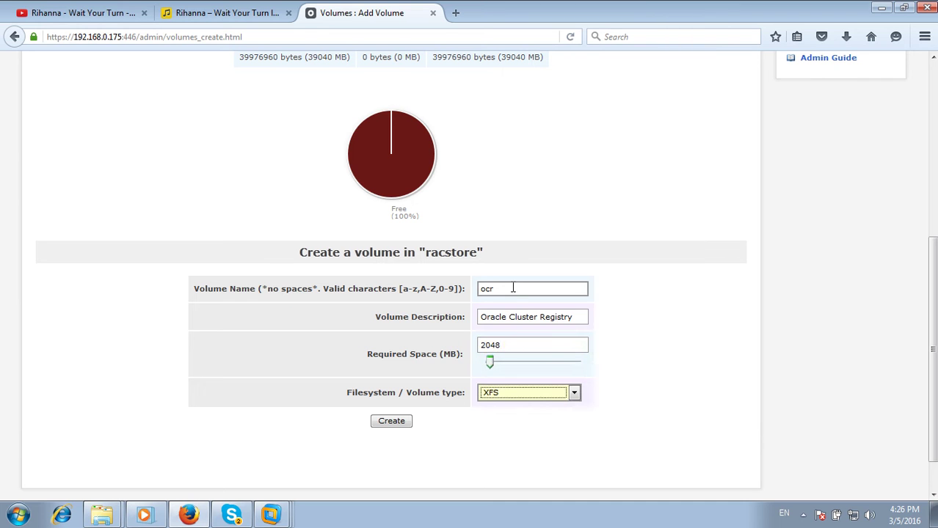
left_click(555, 394)
left_click(542, 446)
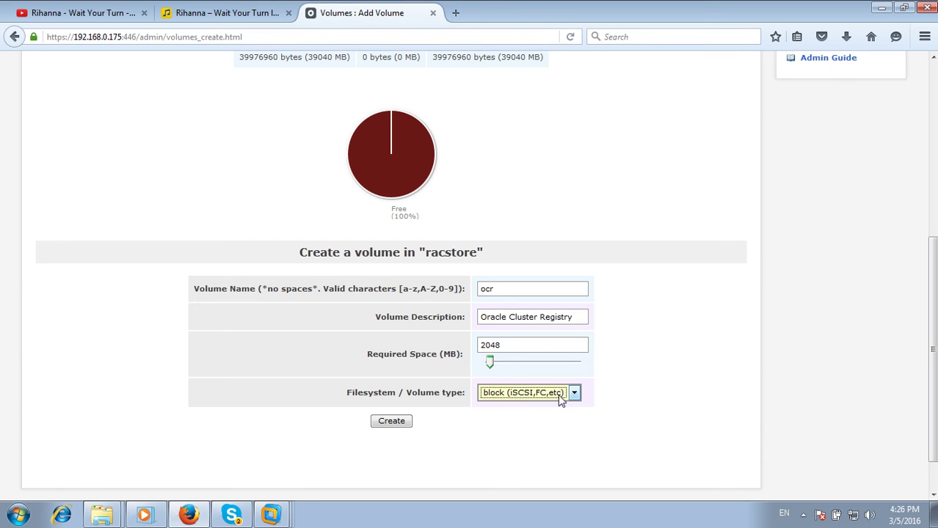
left_click(401, 427)
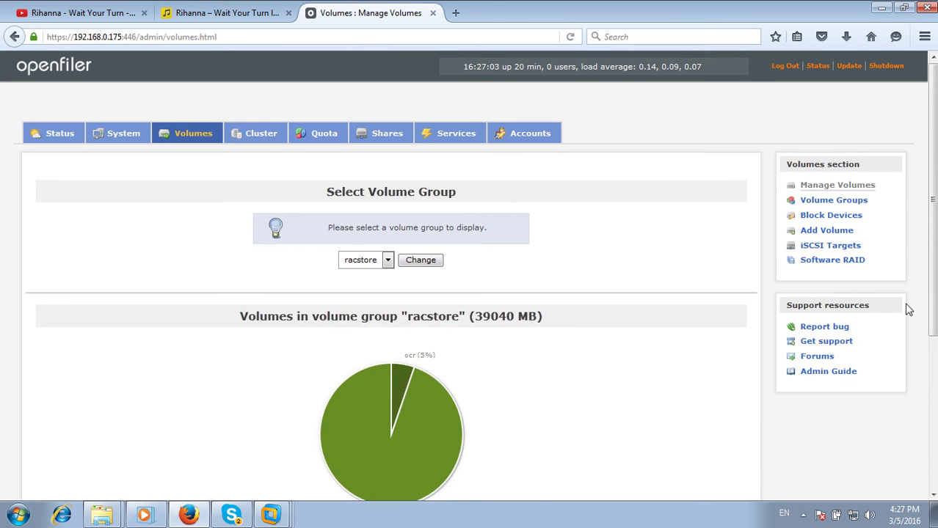
Step: Start adding another volume in racstore, naming it data1 with the description Oracle Data
left_click(826, 230)
scroll(595, 314, "down", 3)
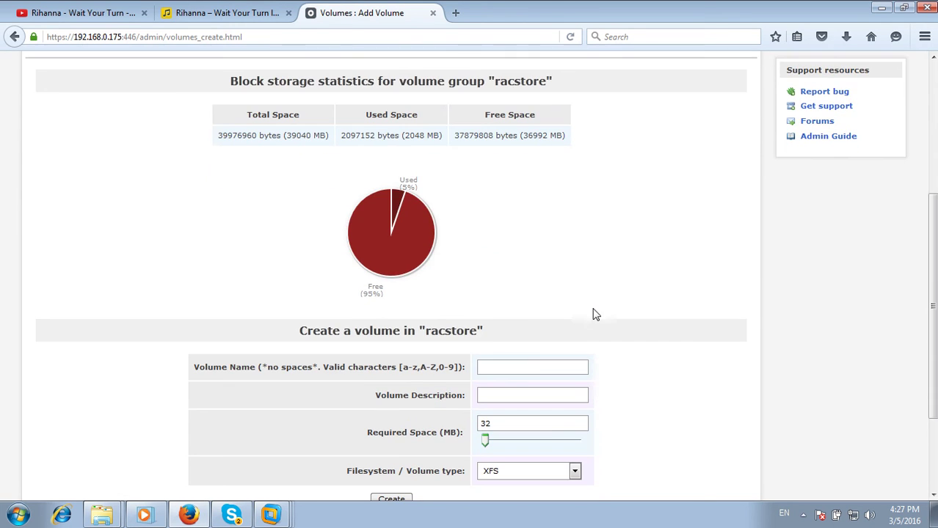
left_click(538, 373)
type("da")
left_click(553, 382)
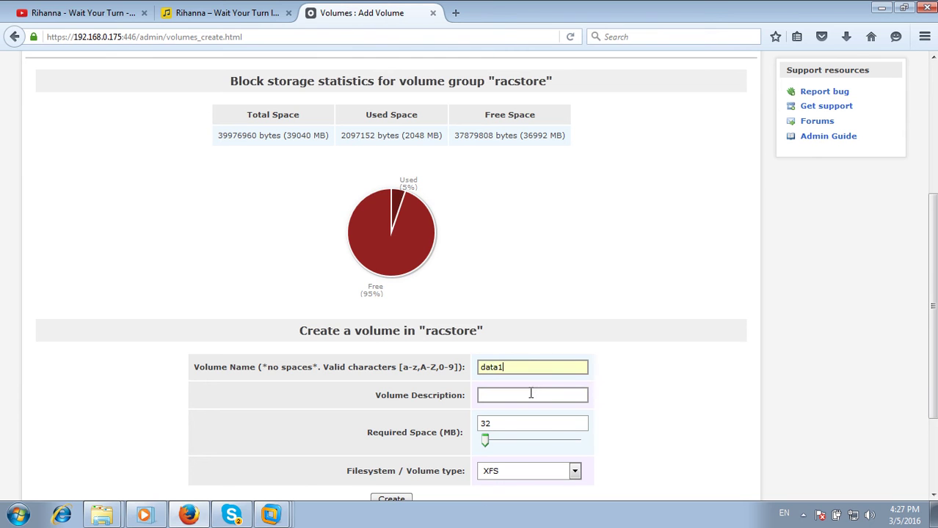
left_click(529, 393)
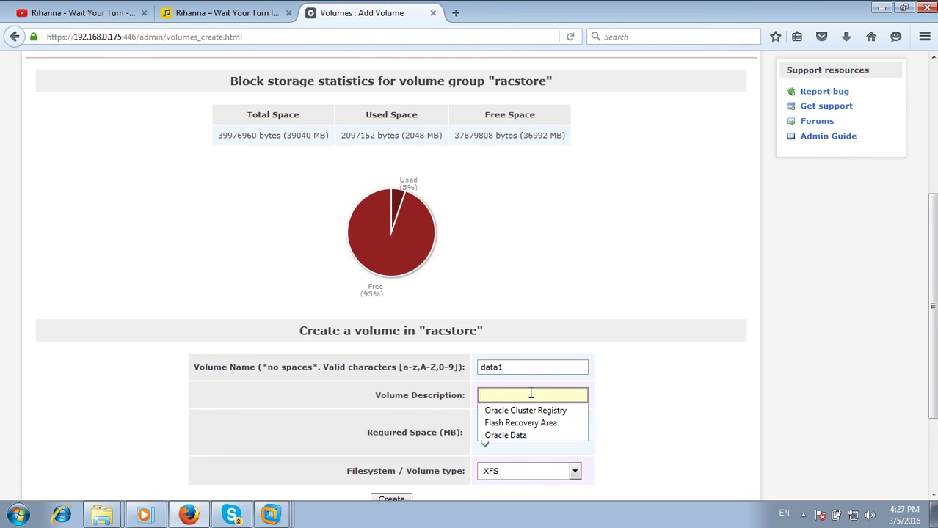
left_click(529, 435)
left_click(525, 423)
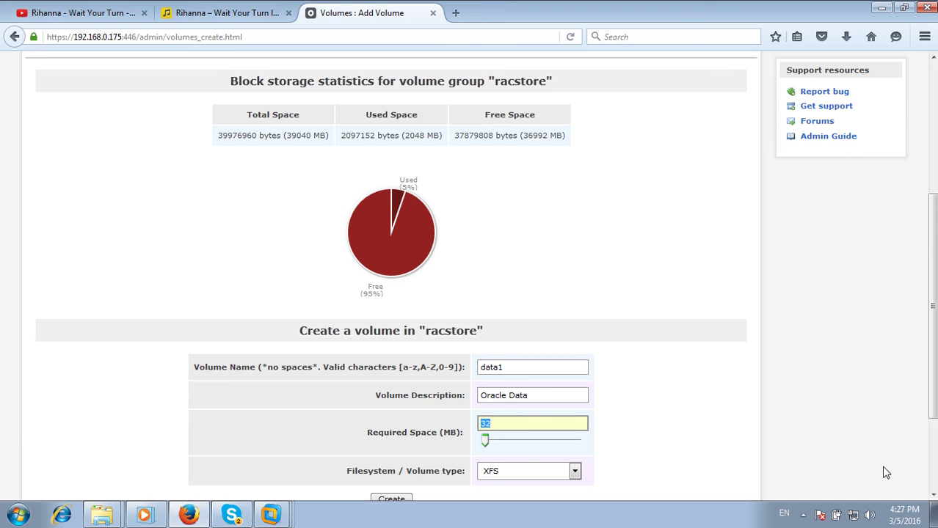
Step: Open the Windows Calculator and multiply 1024 by 10
key("super+r")
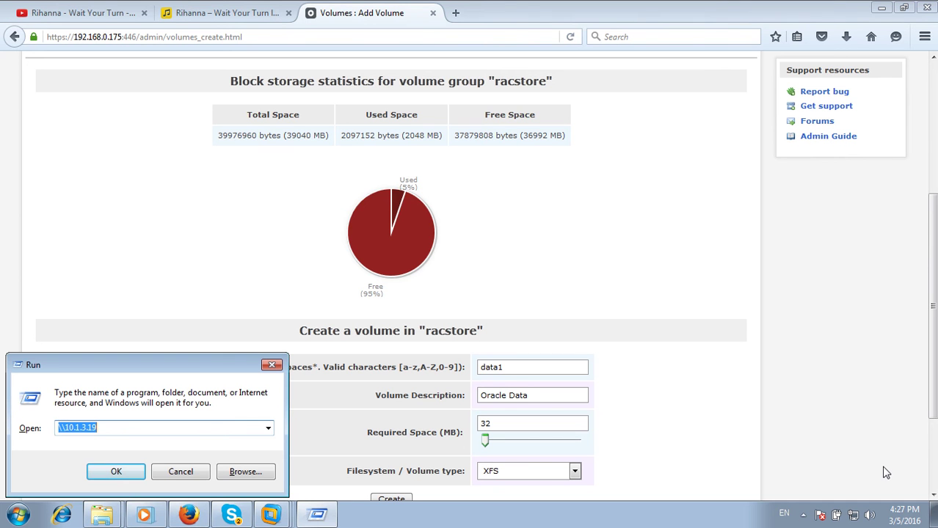
type("calc")
key("Return")
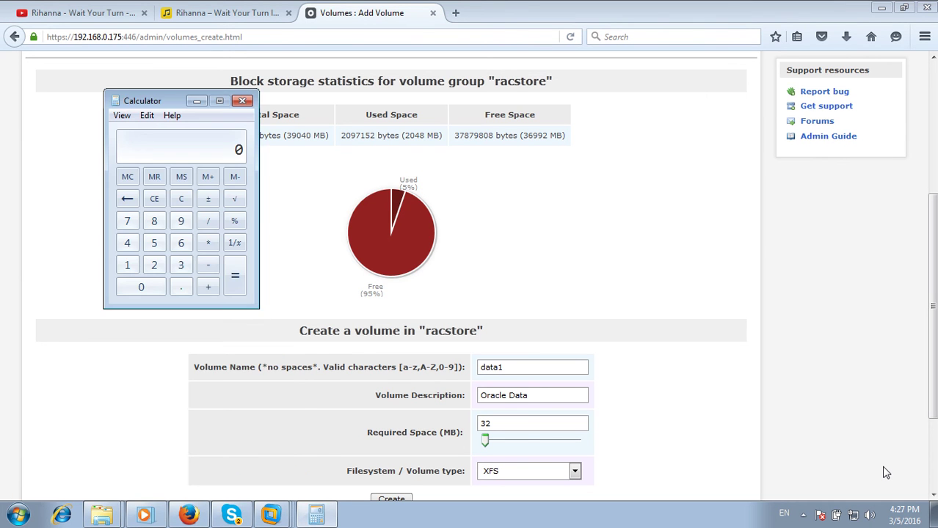
type("1024")
left_click(207, 244)
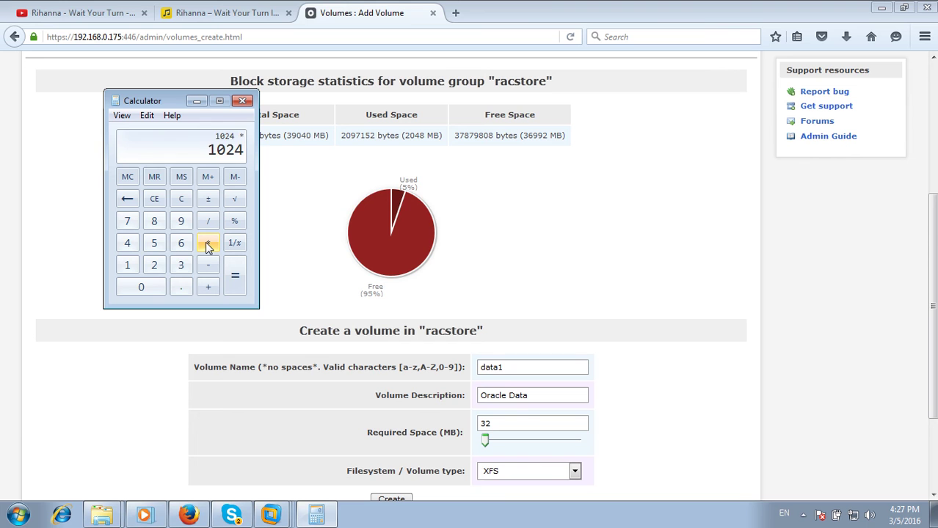
type("1")
key("Return")
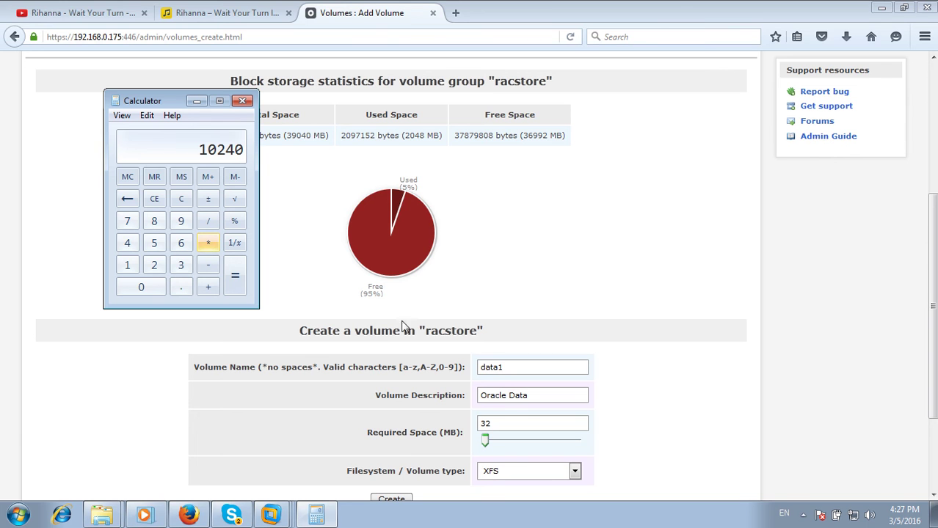
Step: Set the data1 volume's required space to 10240 MB
double_click(480, 423)
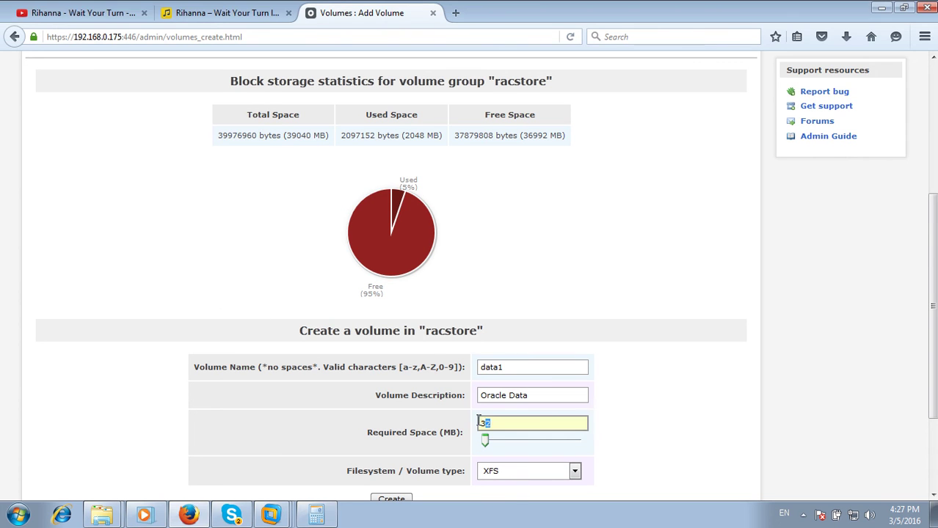
type("2")
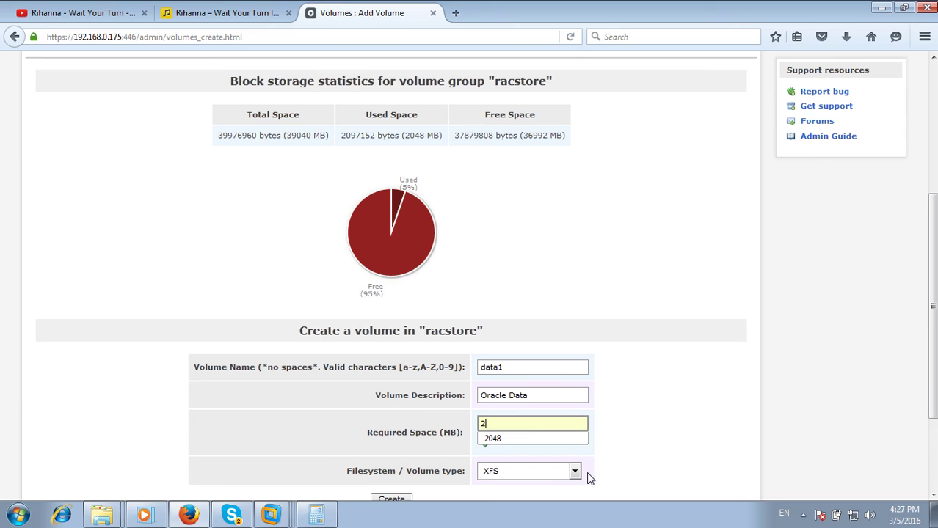
key("BackSpace")
type("1")
type("2")
key("BackSpace")
key("BackSpace")
type("1024")
key("Down")
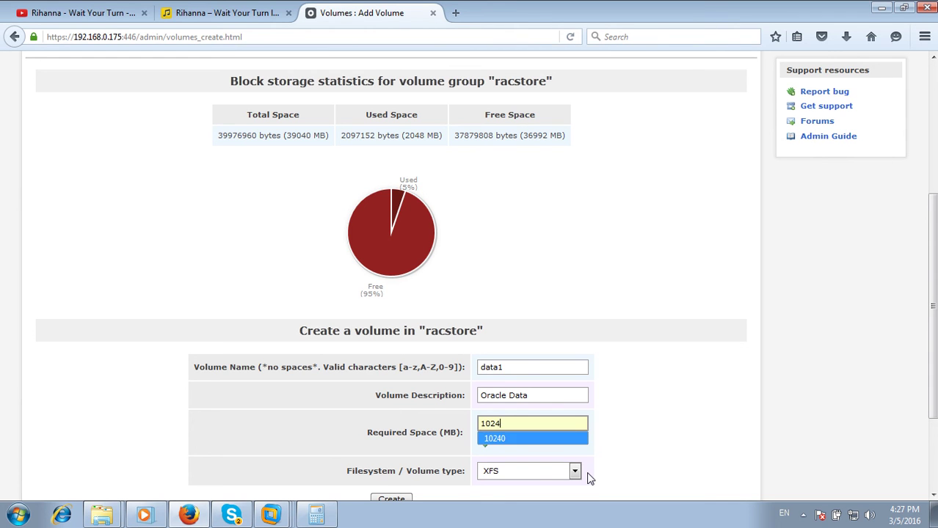
key("Return")
key("Tab")
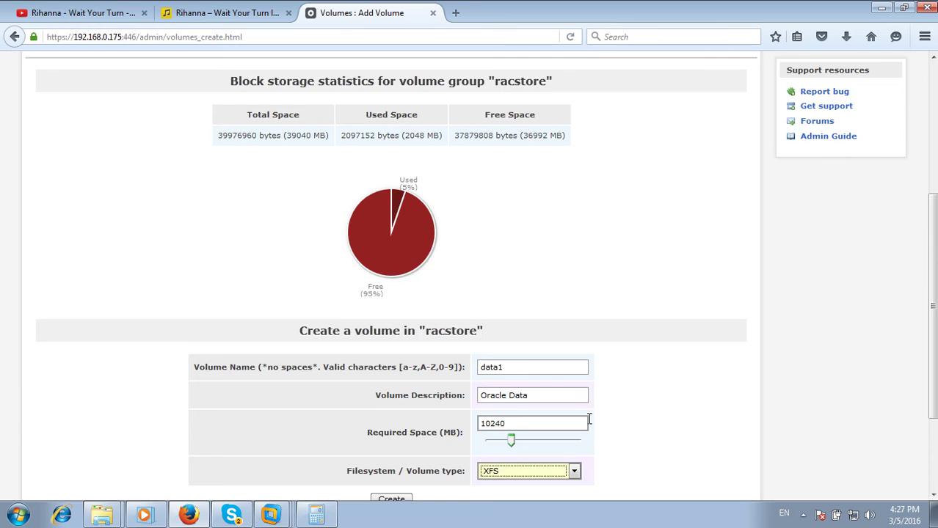
Step: Set the data1 volume's type to block (iSCSI,FC,etc) and create the volume
scroll(588, 415, "down", 3)
left_click(523, 348)
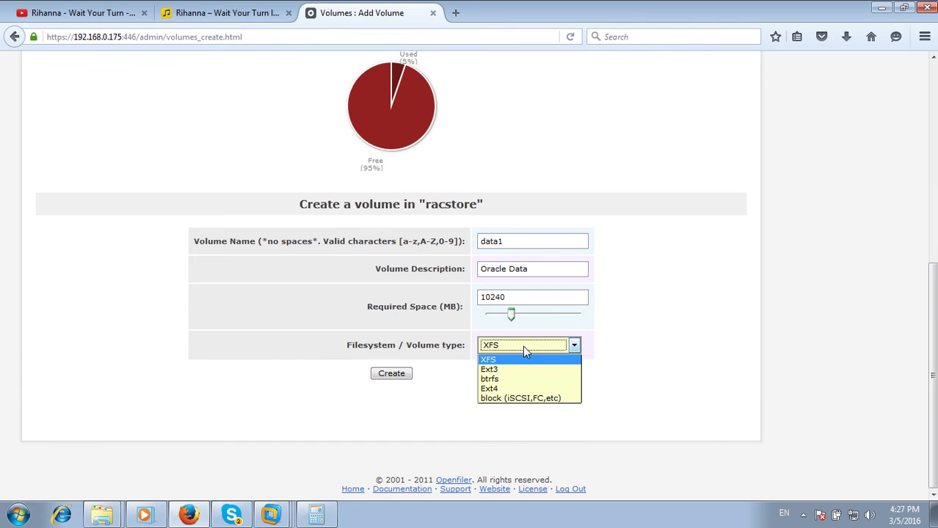
left_click(534, 398)
left_click(406, 376)
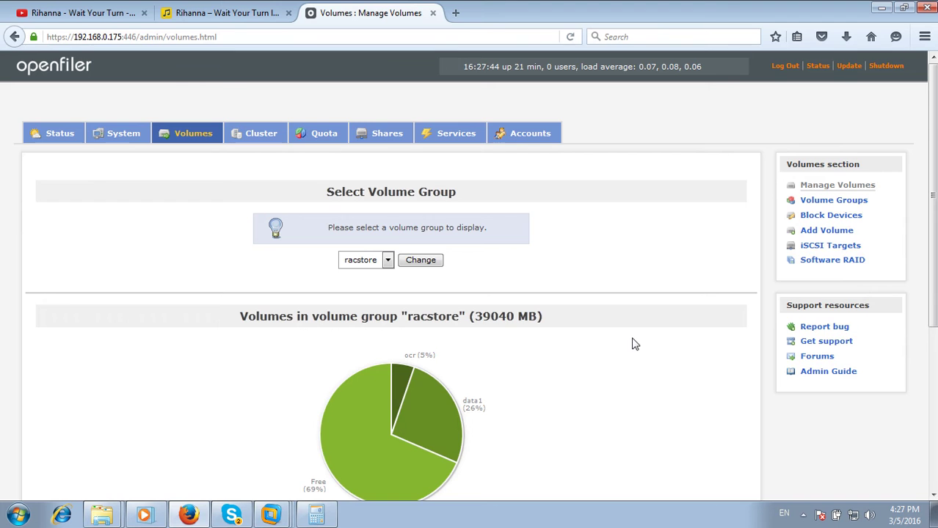
Step: Start adding another volume in racstore, naming it fra1 with the description Flash Recovery Area
scroll(635, 343, "down", 5)
scroll(770, 273, "up", 5)
left_click(826, 233)
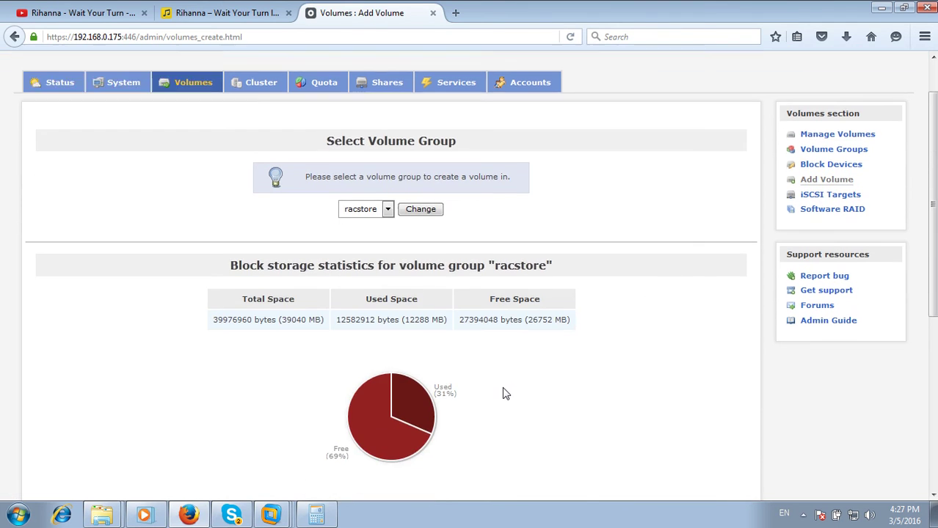
scroll(502, 391, "down", 4)
left_click(532, 240)
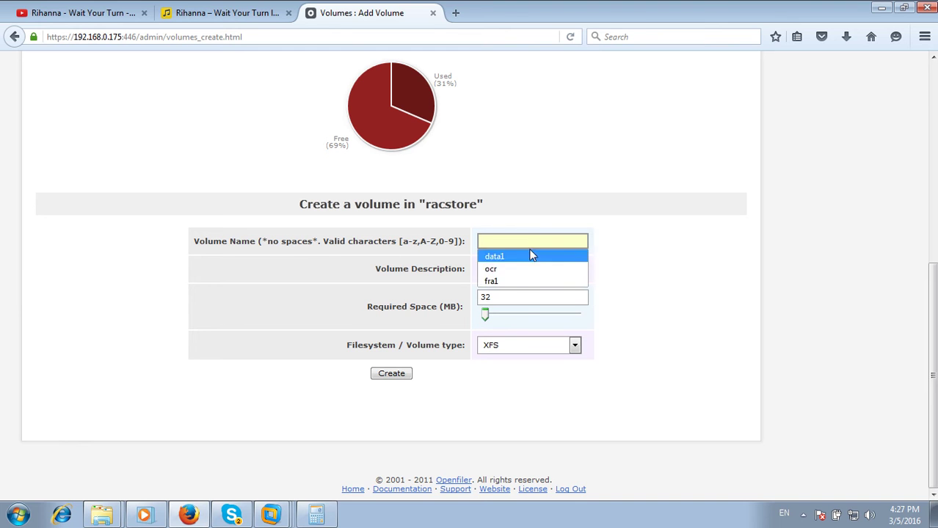
left_click(525, 282)
left_click(525, 270)
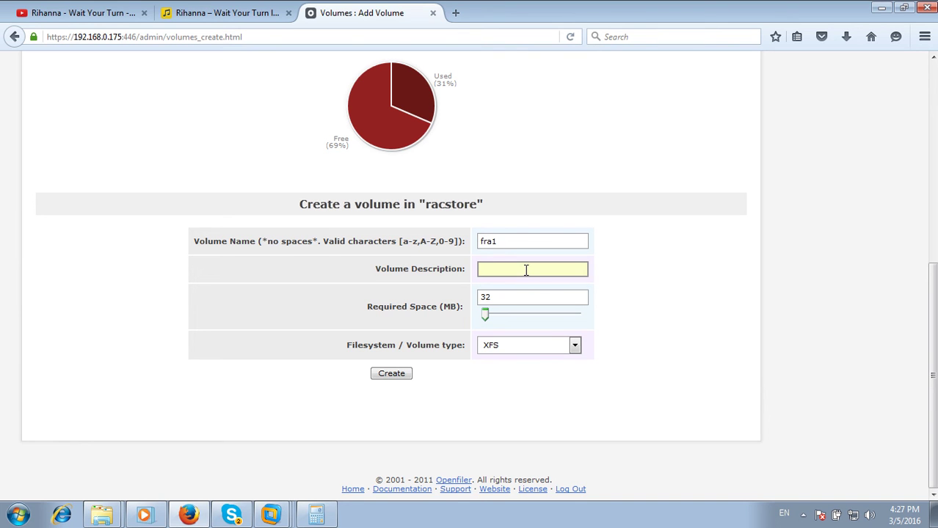
left_click(525, 269)
left_click(529, 284)
Step: Set the fra1 volume's required space to 10240 MB and its type to block (iSCSI,FC,etc), and create it
left_click_drag(528, 297, 471, 299)
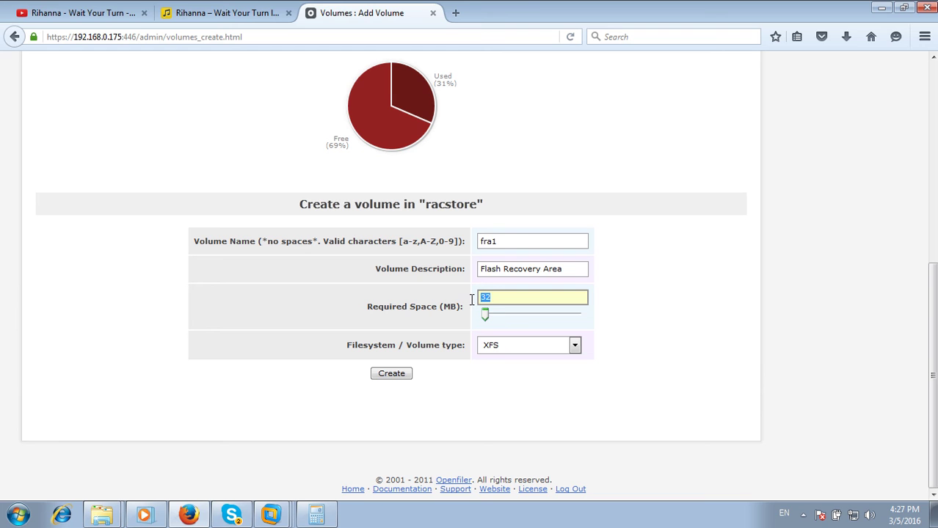
type("10240")
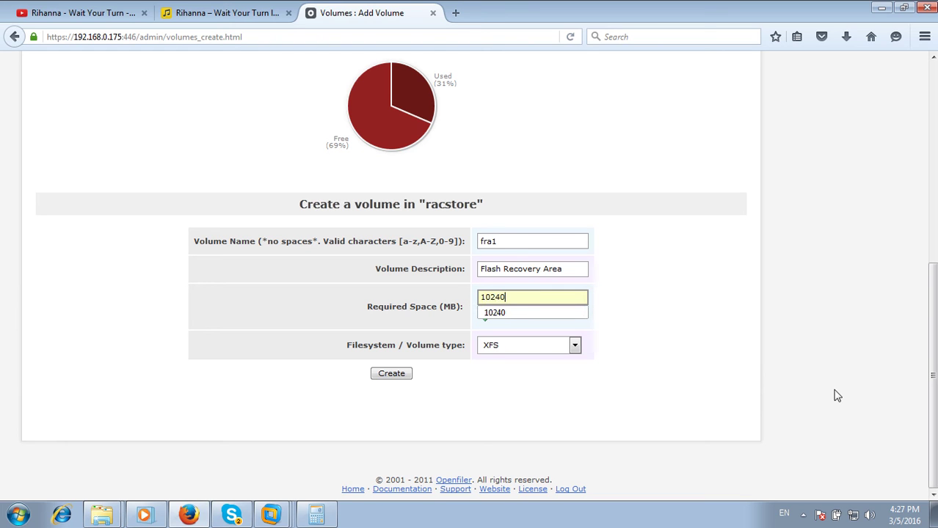
key("Tab")
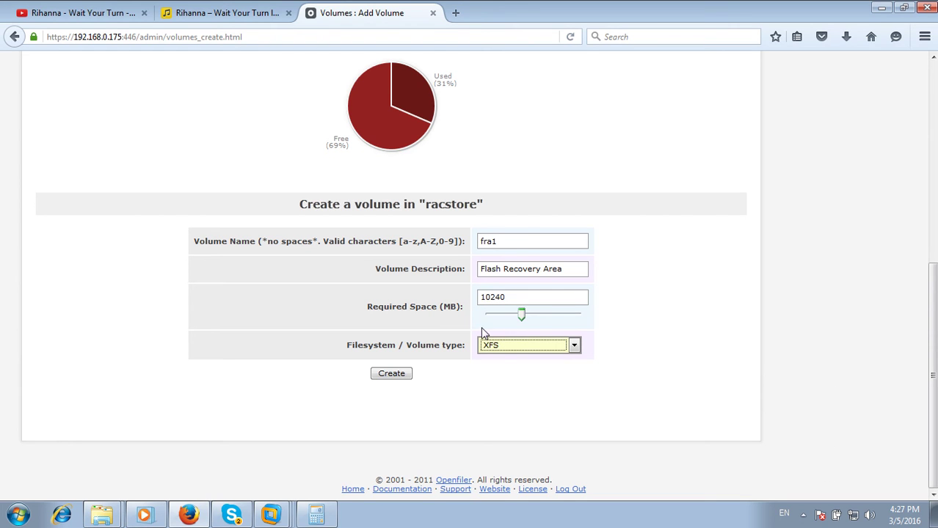
left_click(505, 346)
left_click(534, 403)
left_click(391, 373)
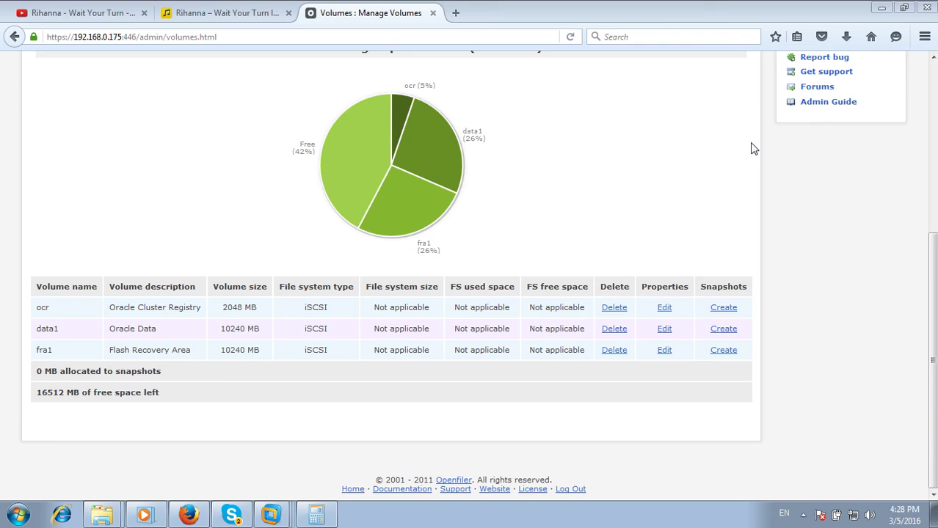
Step: Open the iSCSI target configuration and add a new target with the IQN iqn.openfiler:ocr
scroll(730, 233, "up", 3)
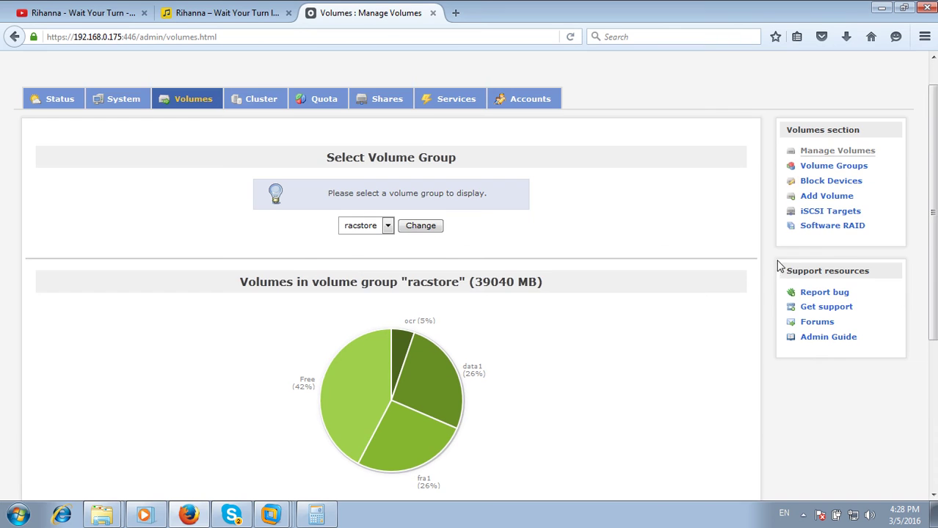
left_click(829, 214)
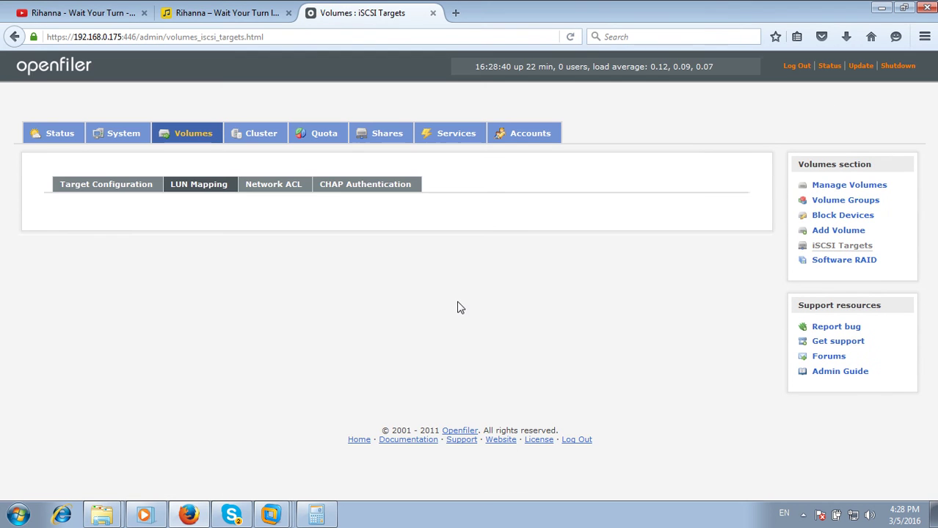
left_click(122, 188)
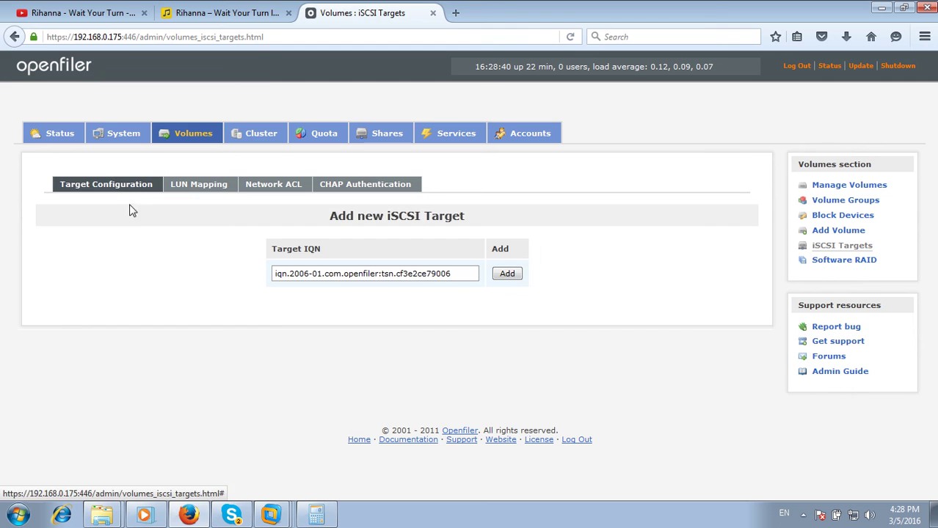
left_click(355, 275)
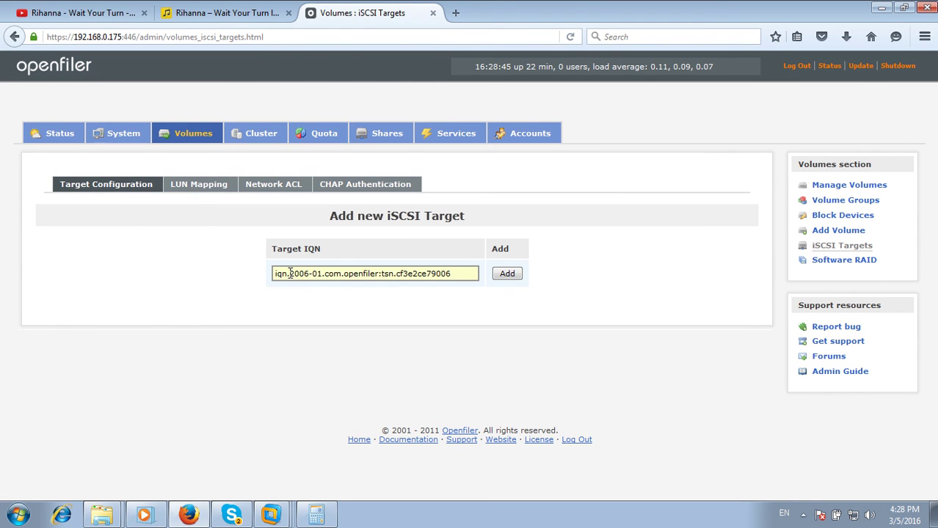
left_click_drag(289, 273, 340, 274)
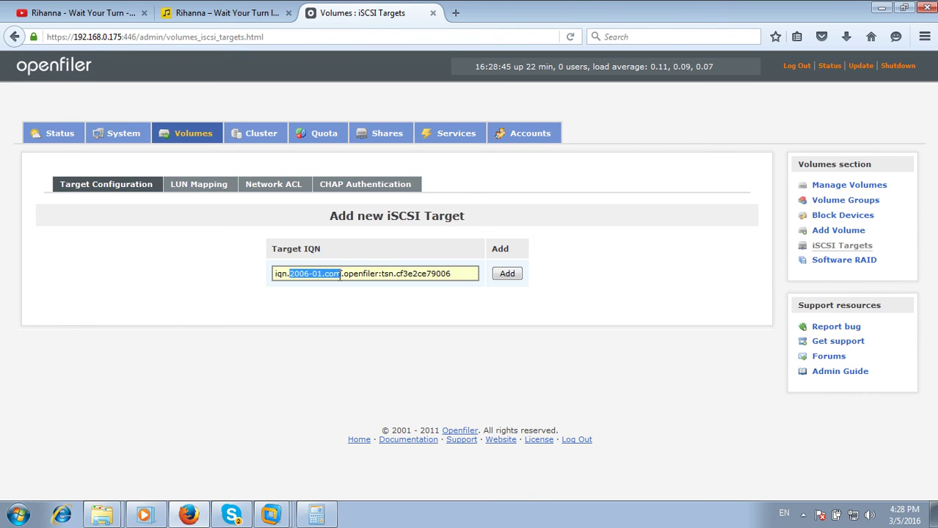
key("BackSpace")
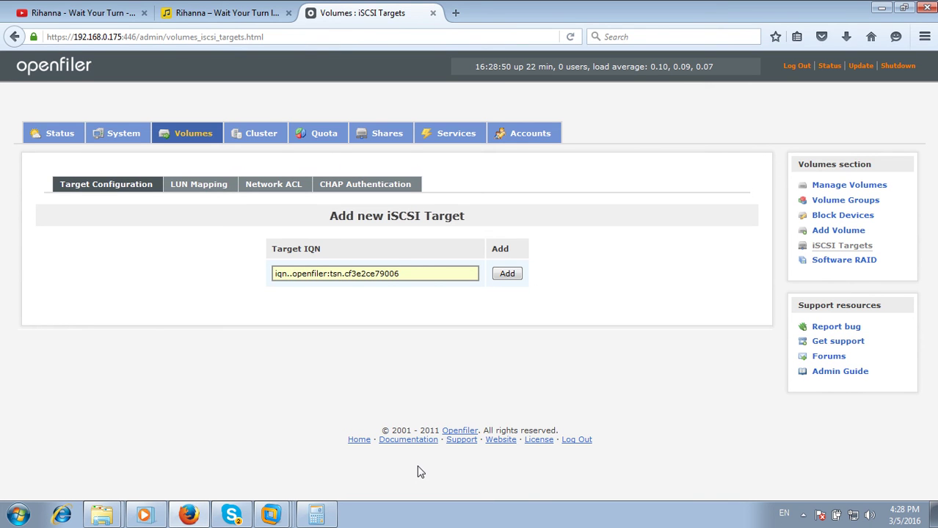
key("Delete")
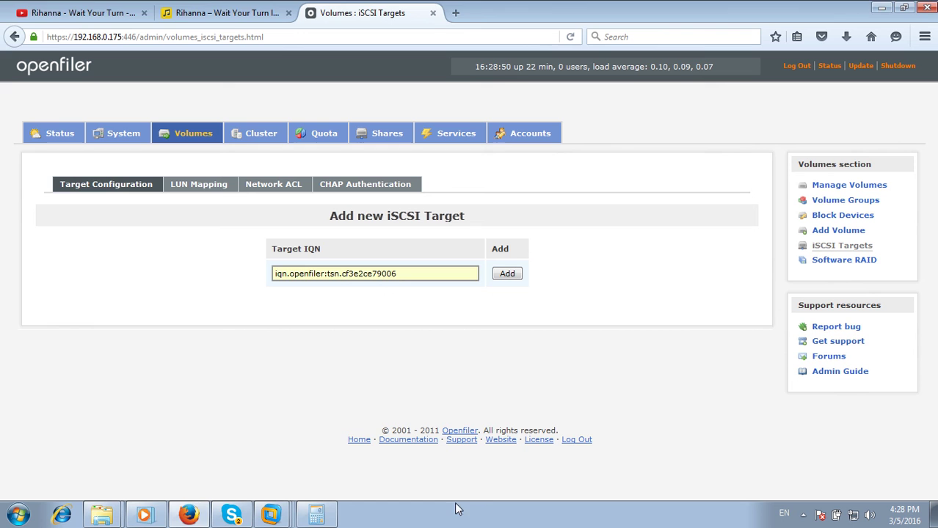
left_click(509, 522)
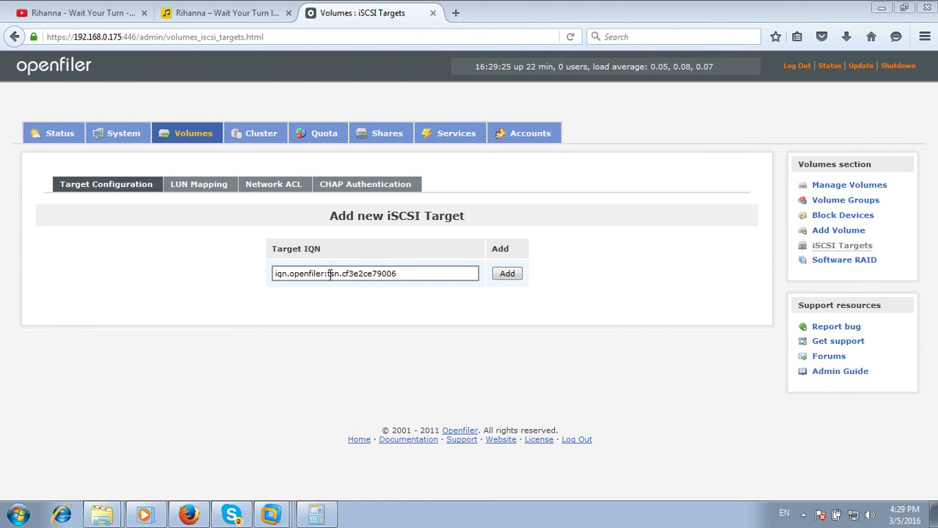
left_click_drag(328, 273, 444, 281)
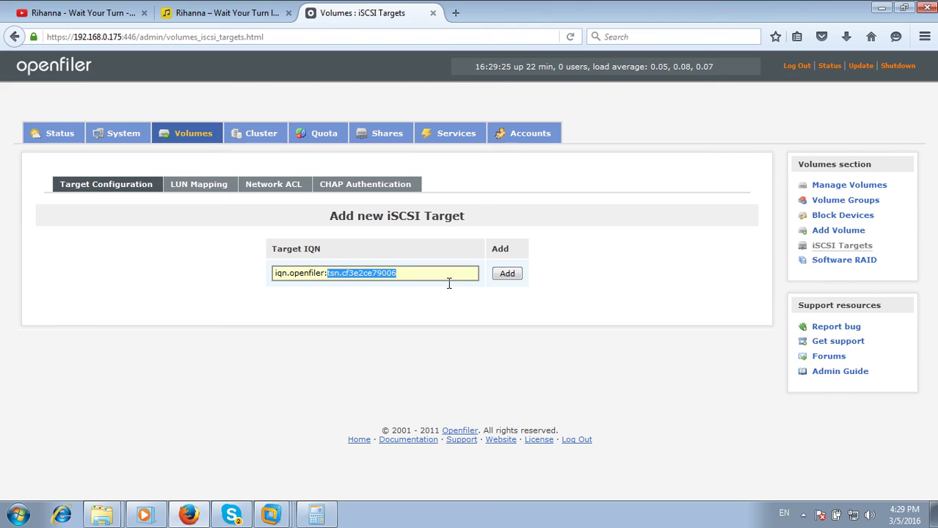
type("ocr")
left_click(507, 273)
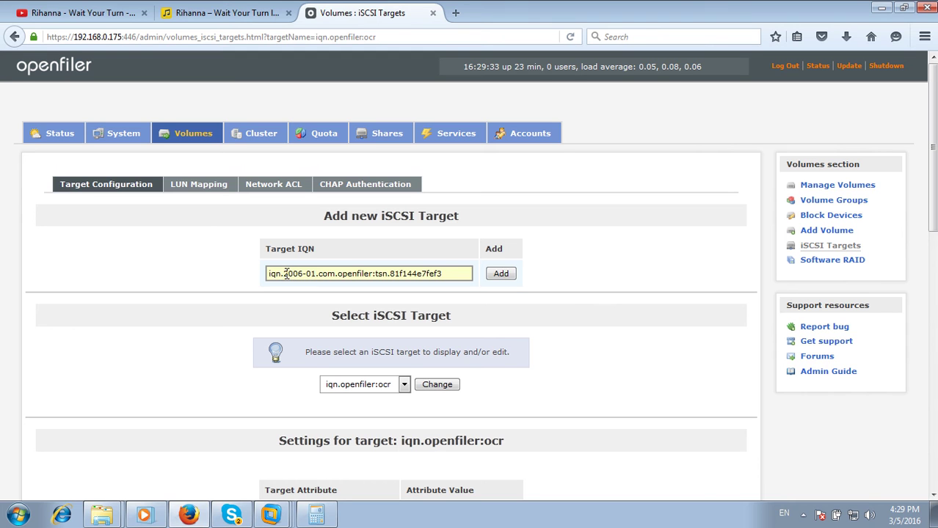
Step: Add a second iSCSI target with the shortened IQN iqn.openfiler:data1
left_click_drag(284, 273, 342, 278)
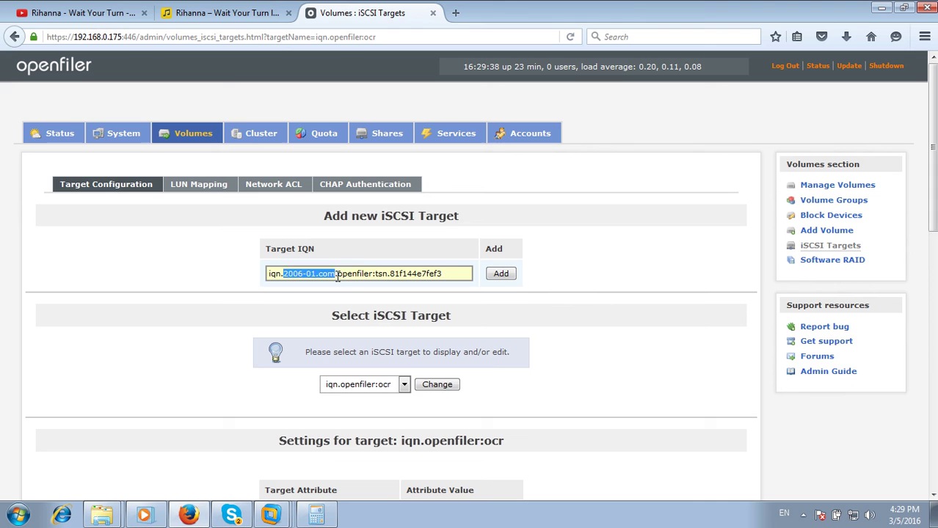
key("BackSpace")
key("BackSpace")
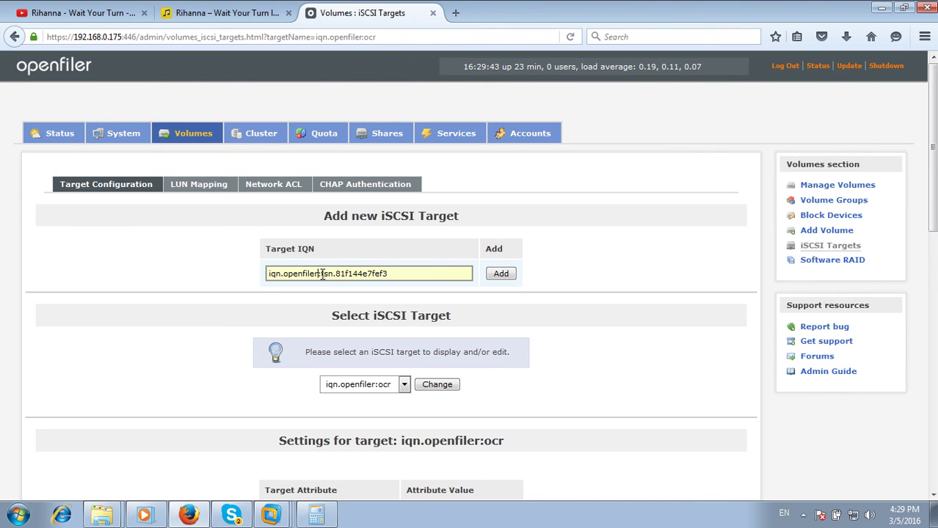
left_click_drag(321, 273, 378, 265)
type("d")
left_click(385, 288)
left_click(501, 273)
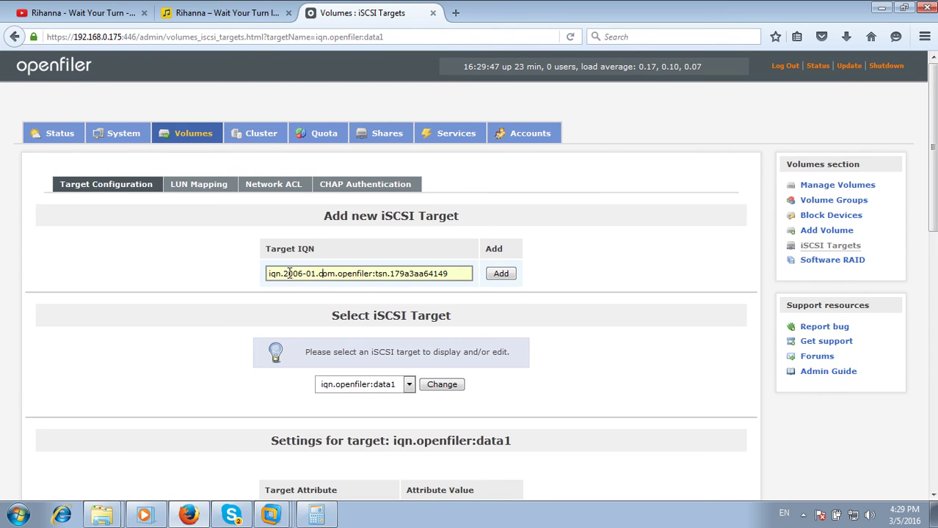
Step: Add a third iSCSI target with the shortened IQN iqn.openfiler:fra1
left_click_drag(284, 273, 351, 268)
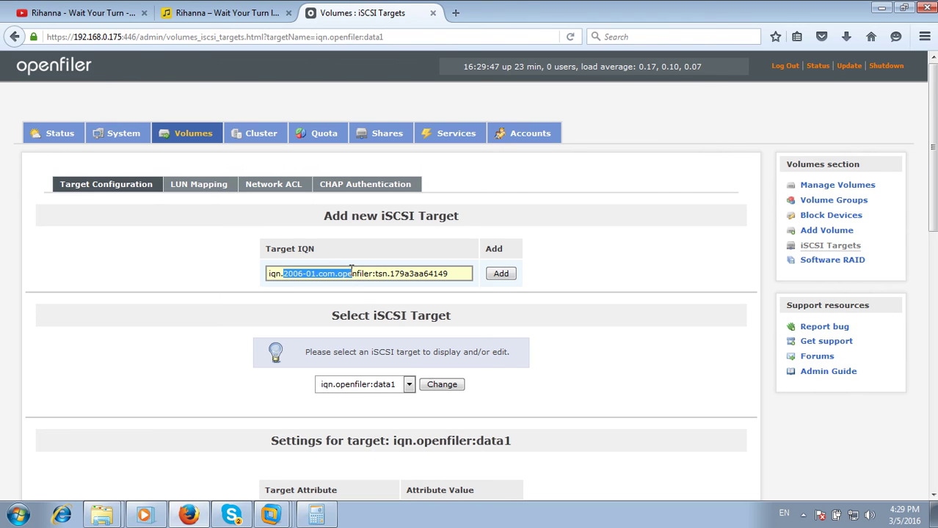
key("BackSpace")
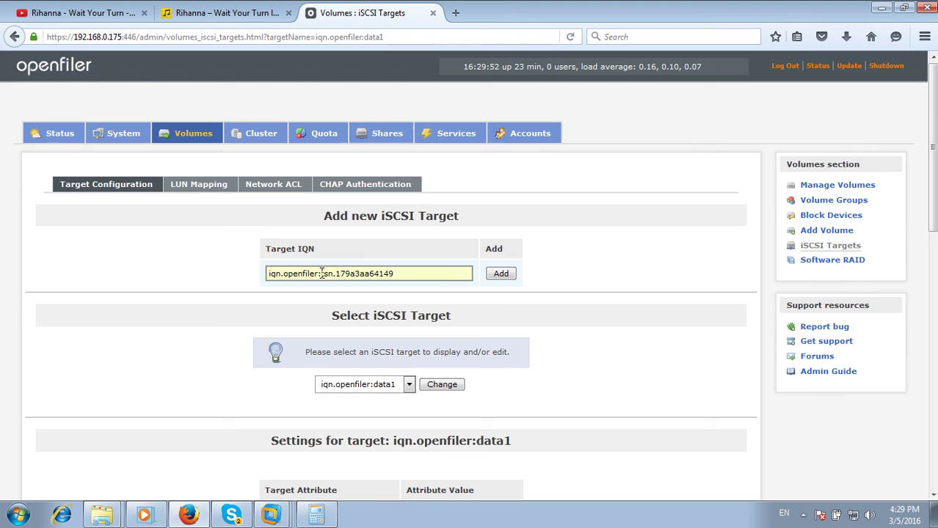
left_click_drag(321, 274, 452, 273)
type("filer:f")
left_click(415, 294)
left_click(501, 274)
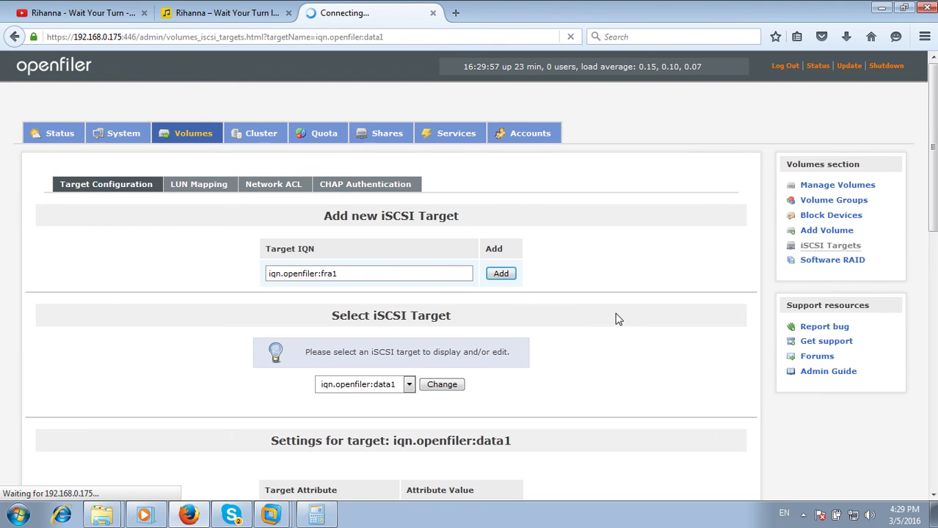
Step: Update the iqn.openfiler:fra1 target with the attribute values shown in its settings
scroll(618, 319, "down", 3)
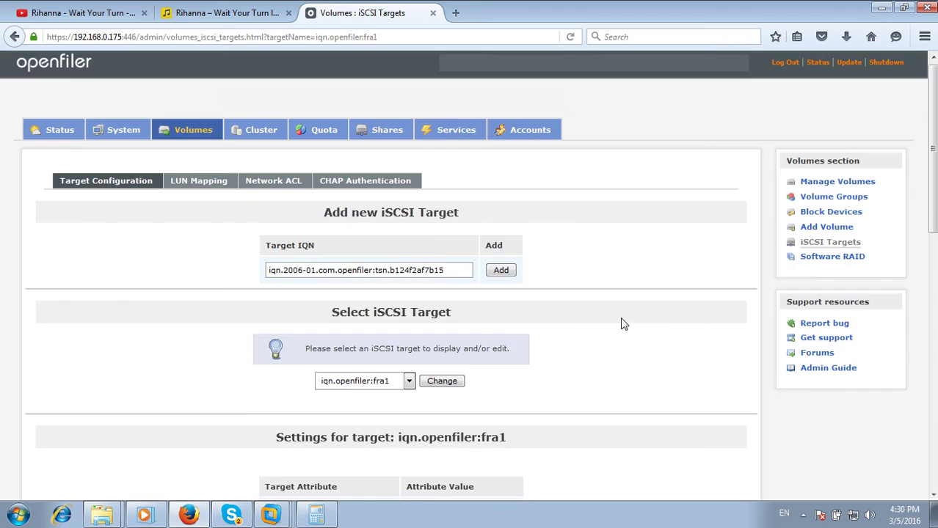
scroll(616, 334, "down", 10)
scroll(618, 338, "down", 3)
left_click(462, 387)
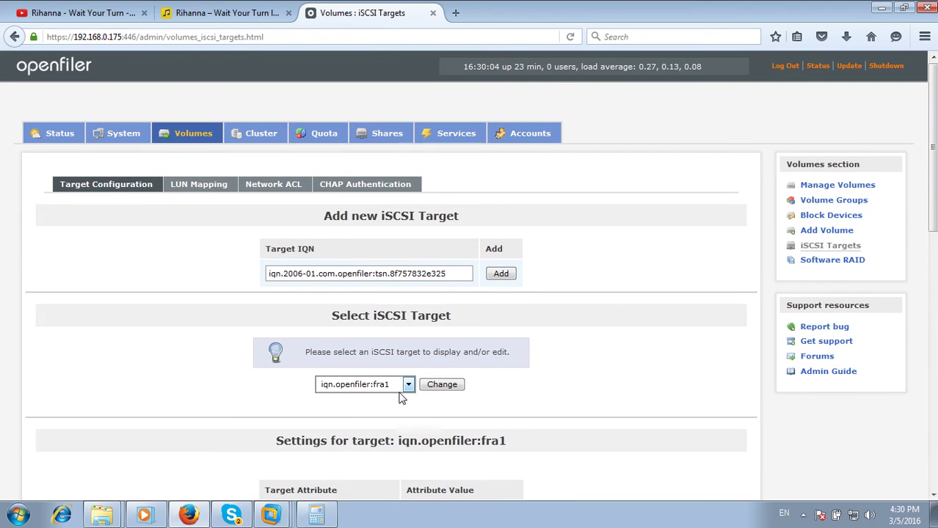
Step: Switch to the iqn.openfiler:data1 target and update it with the attribute values in its settings
left_click(408, 385)
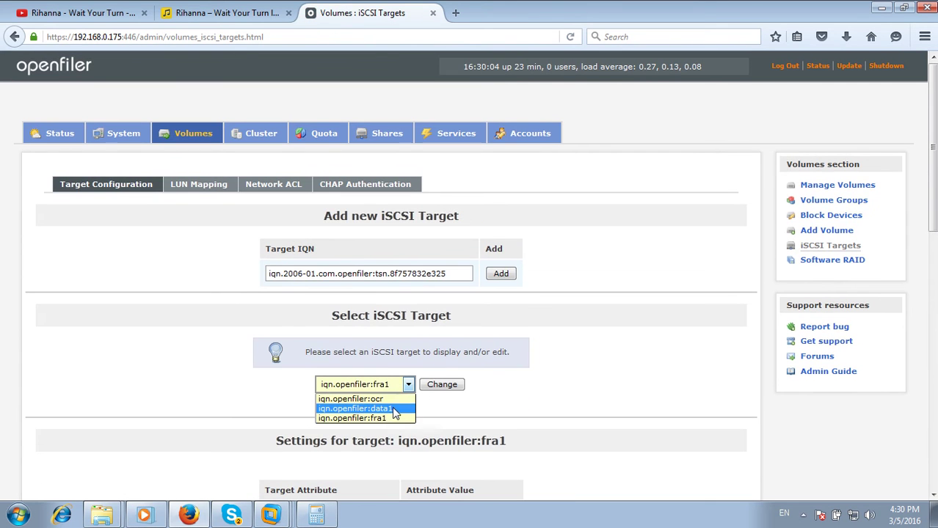
left_click(392, 410)
scroll(423, 401, "down", 4)
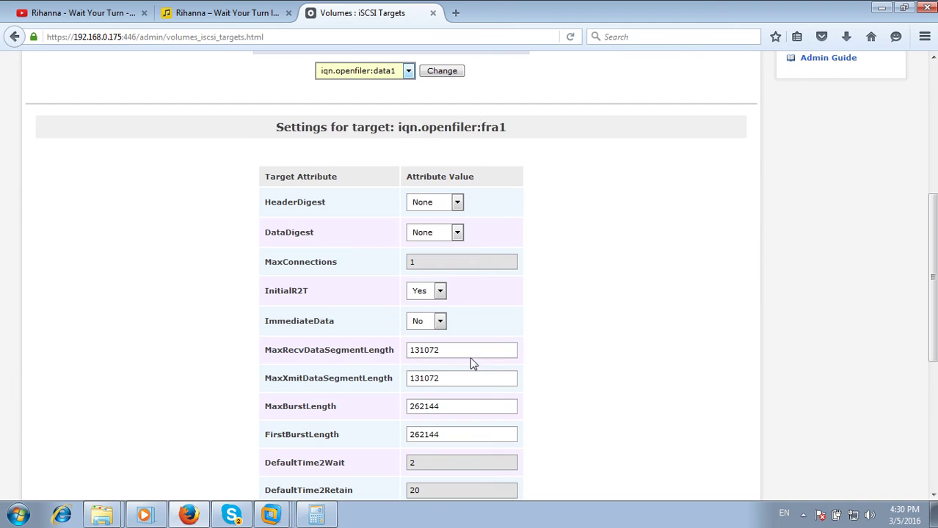
left_click(450, 73)
scroll(553, 249, "down", 5)
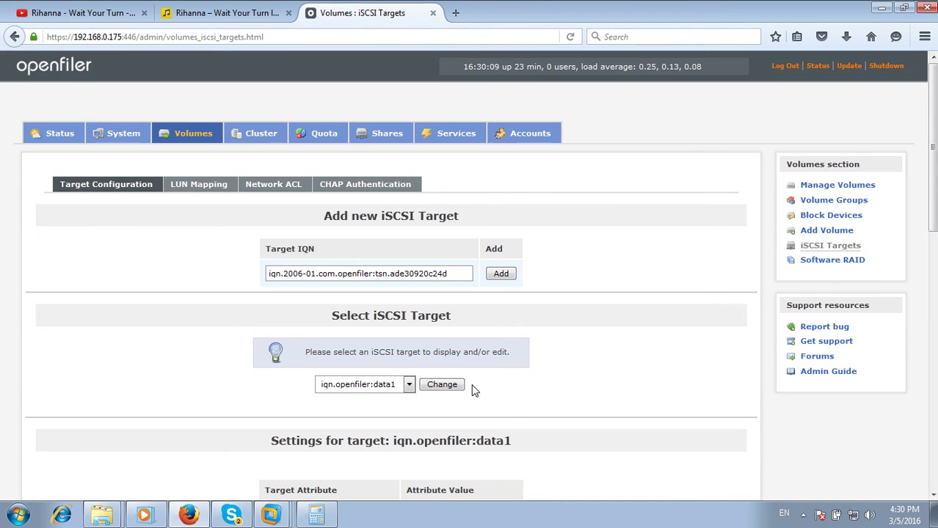
scroll(514, 387, "down", 4)
scroll(469, 406, "down", 4)
left_click(467, 389)
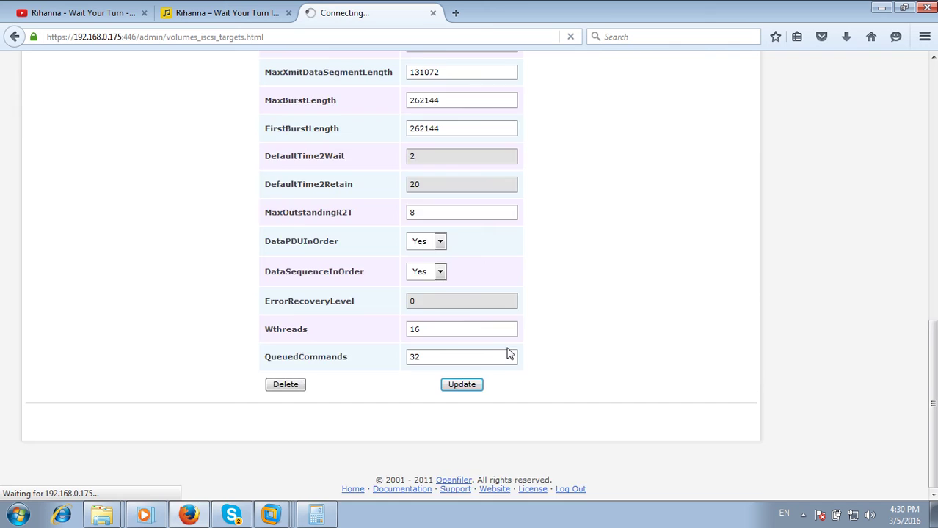
Step: Switch the selected iSCSI target to iqn.openfiler:ocr
scroll(508, 353, "up", 2)
left_click(383, 384)
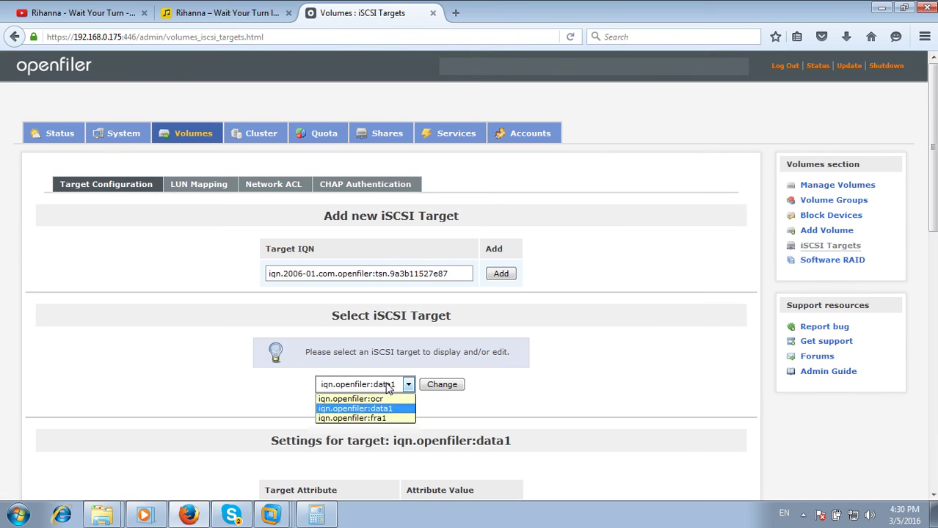
left_click(387, 397)
left_click(387, 390)
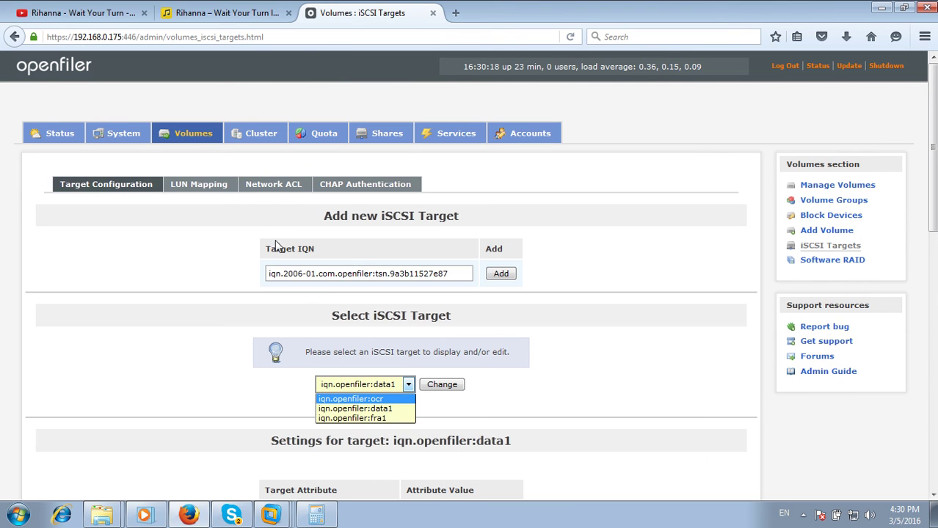
left_click(382, 387)
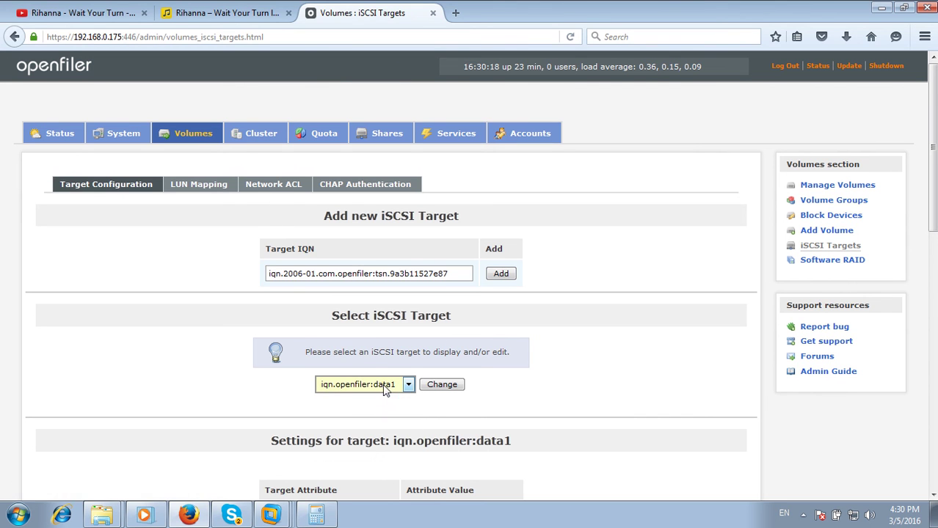
left_click(389, 394)
left_click(367, 404)
left_click(439, 384)
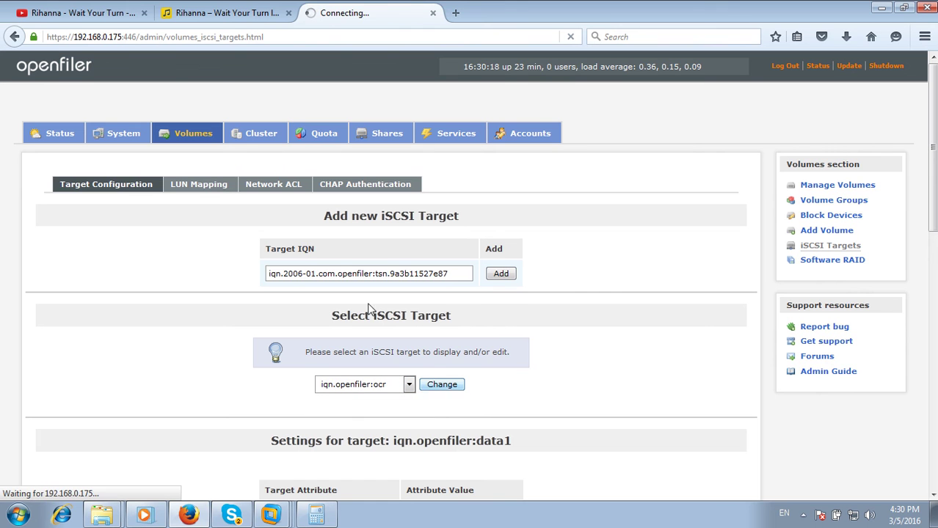
Step: Allow hosts rac1 and rac2 network access to the iqn.openfiler:ocr target and update its access configuration
left_click(274, 186)
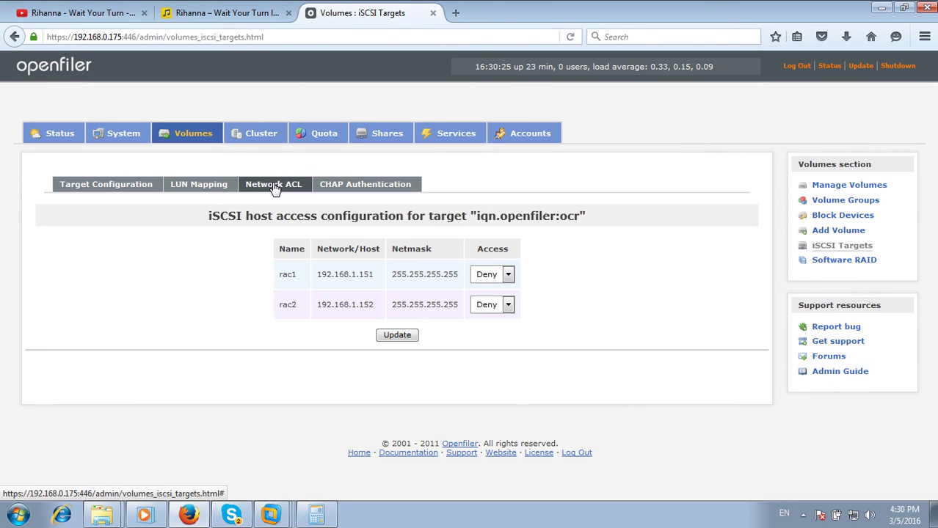
left_click(505, 275)
left_click(501, 301)
left_click(506, 305)
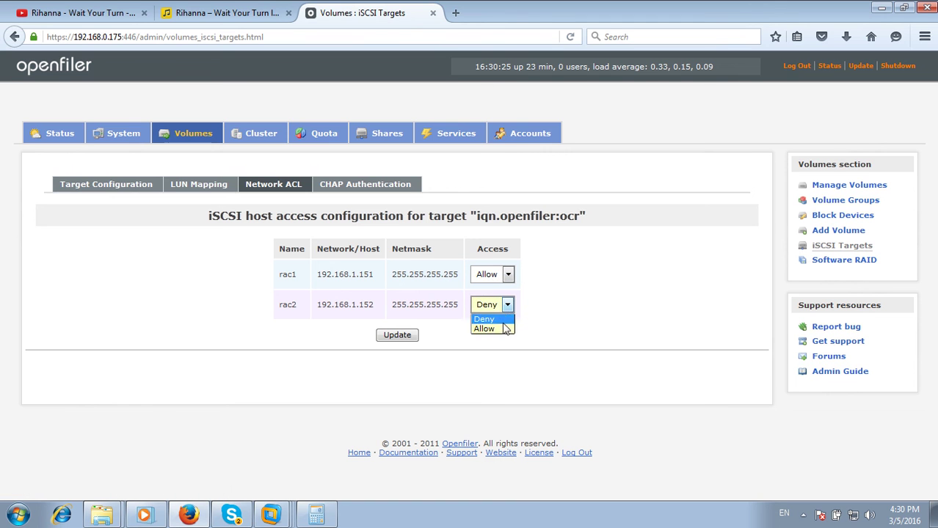
left_click(491, 329)
left_click(397, 335)
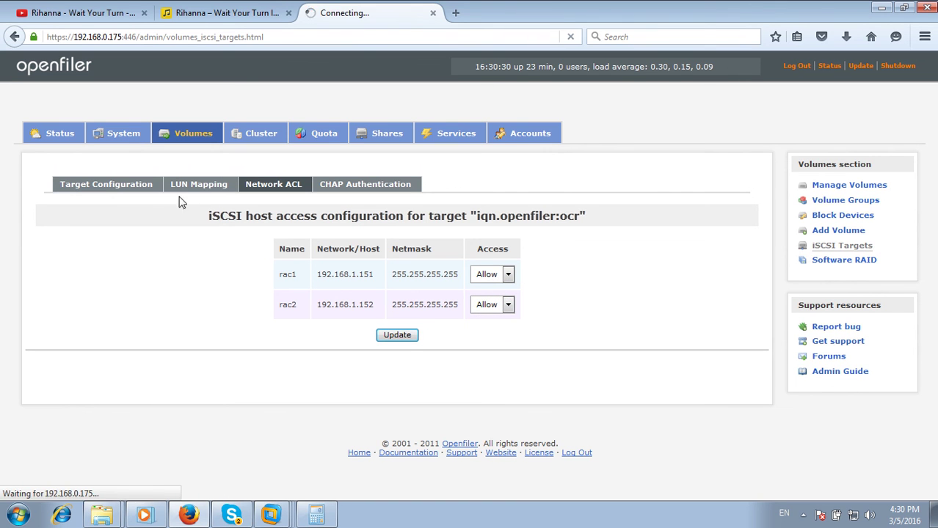
Step: Switch the selected iSCSI target to iqn.openfiler:data1
left_click(119, 188)
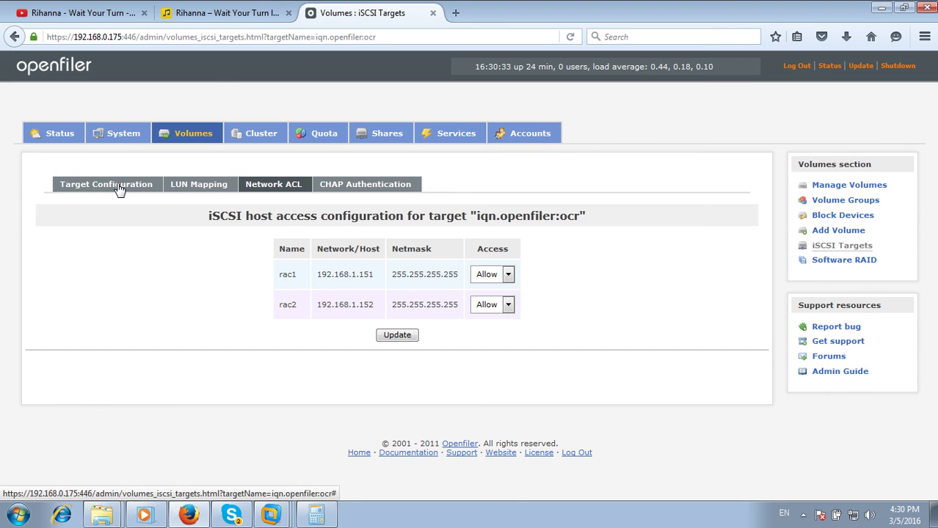
left_click(400, 384)
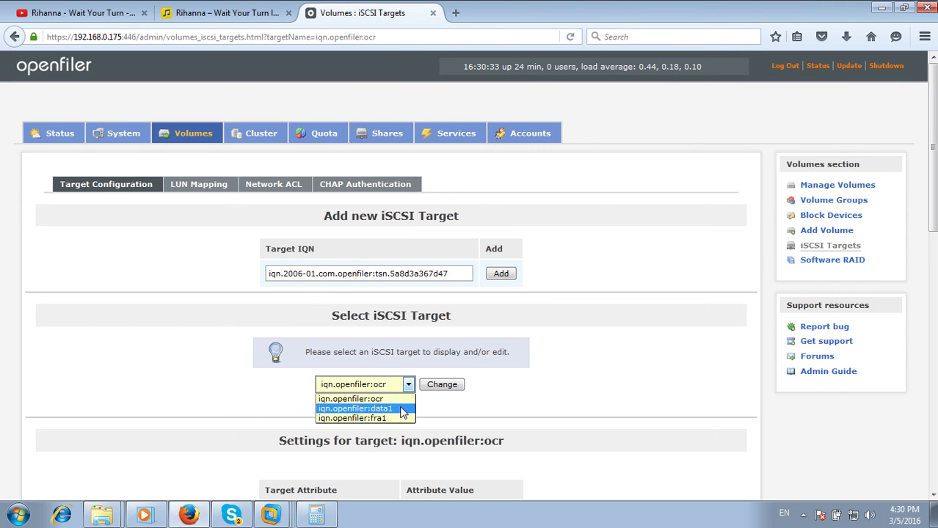
left_click(400, 409)
left_click(442, 384)
Step: Set network access for rac1 and rac2 to Allow on the iqn.openfiler:data1 target and update the configuration
left_click(262, 188)
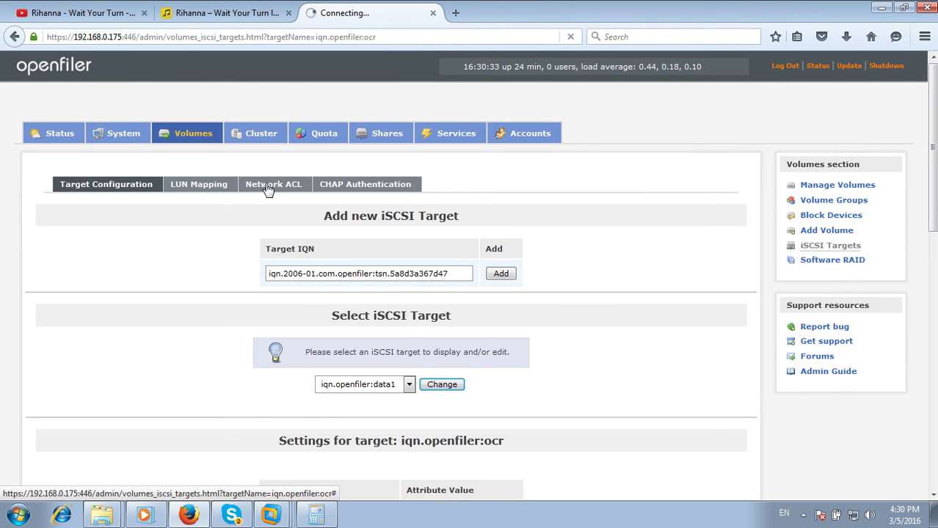
left_click(506, 275)
left_click(291, 189)
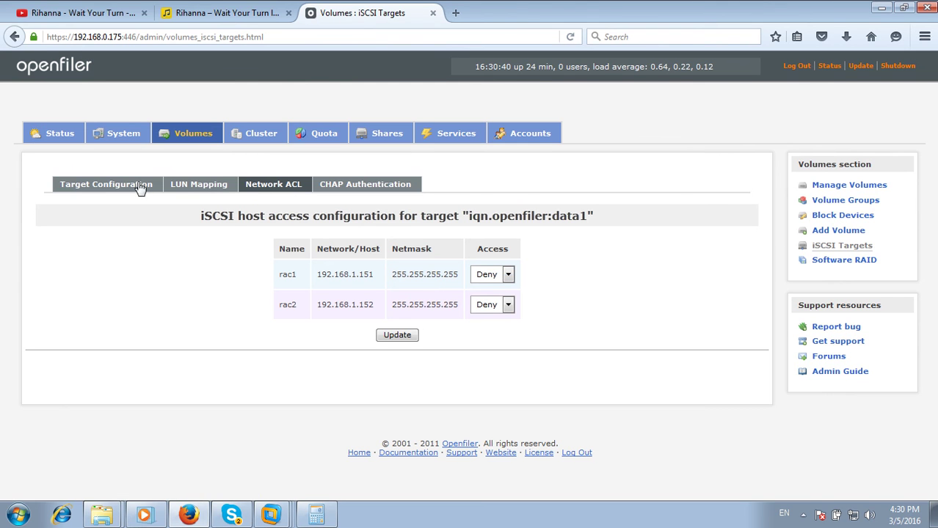
left_click(507, 275)
left_click(501, 294)
left_click(505, 305)
left_click(503, 327)
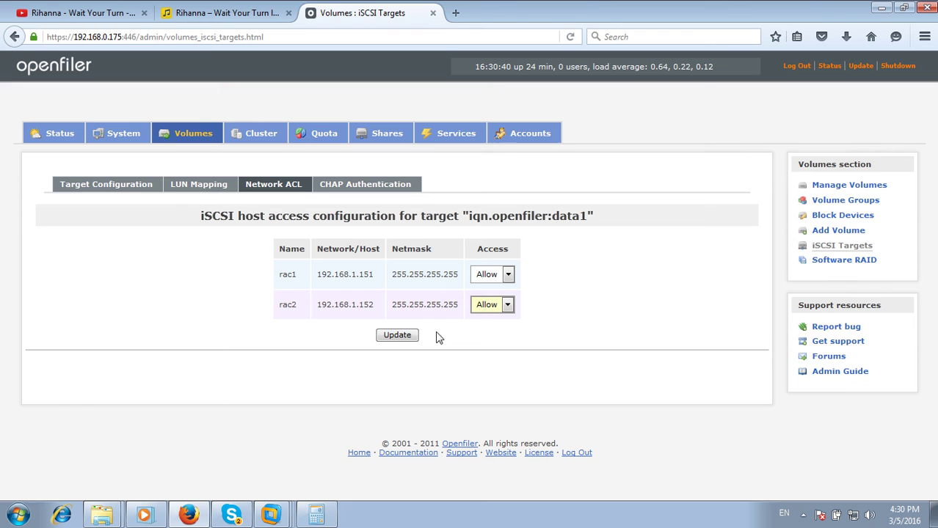
left_click(396, 334)
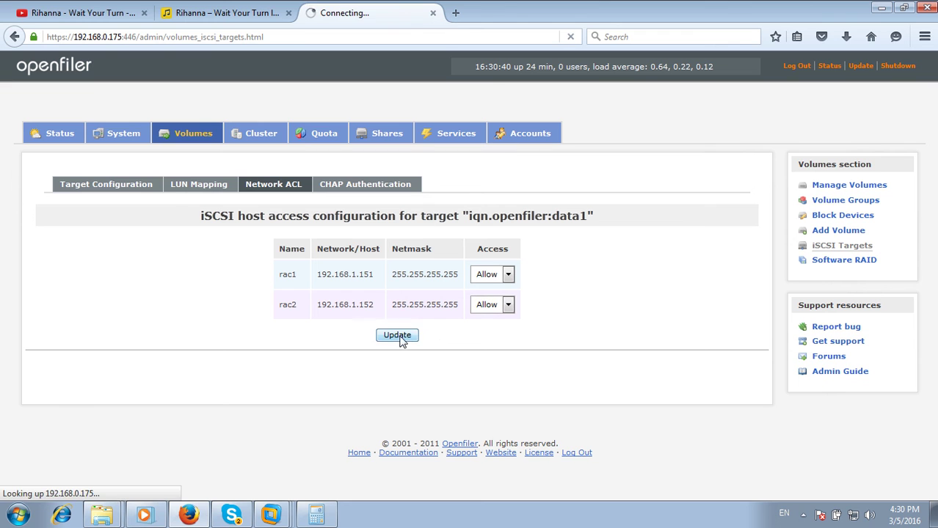
Step: Return to the target configuration and switch the selected iSCSI target to iqn.openfiler:fra1
left_click(131, 189)
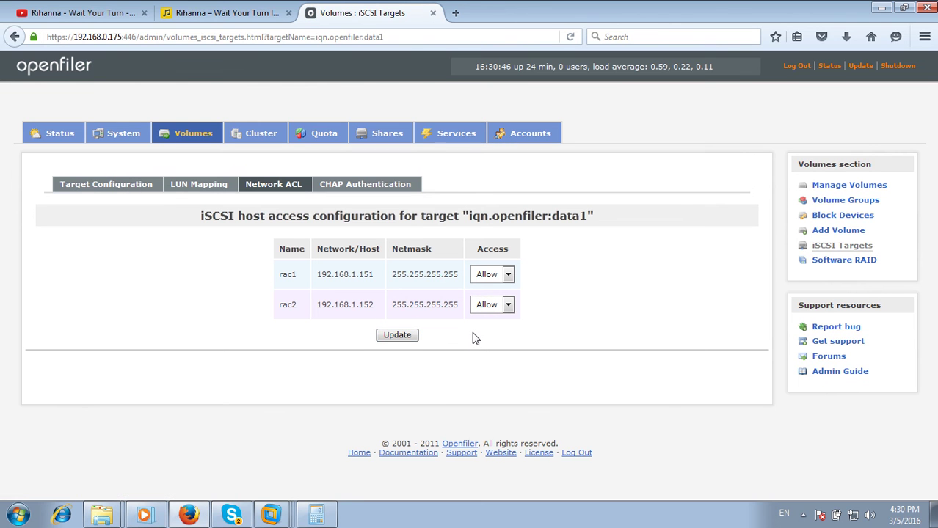
left_click(136, 190)
left_click(408, 385)
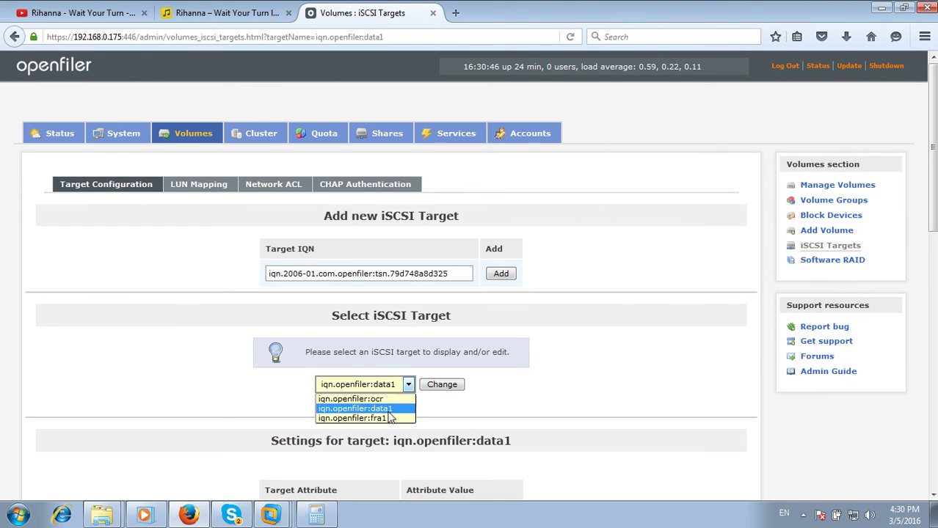
left_click(386, 419)
left_click(456, 389)
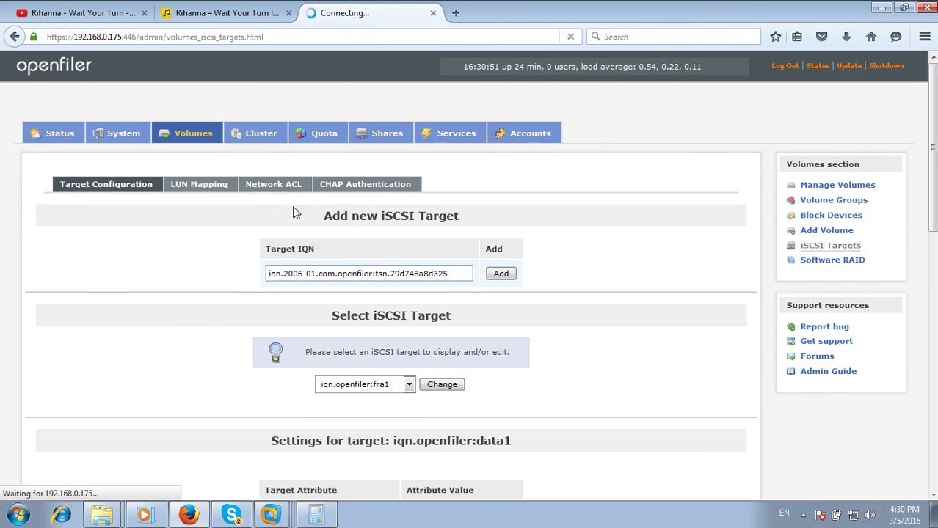
Step: Set network access for rac1 and rac2 to Allow on the iqn.openfiler:fra1 target and update the configuration
left_click(273, 184)
left_click(491, 274)
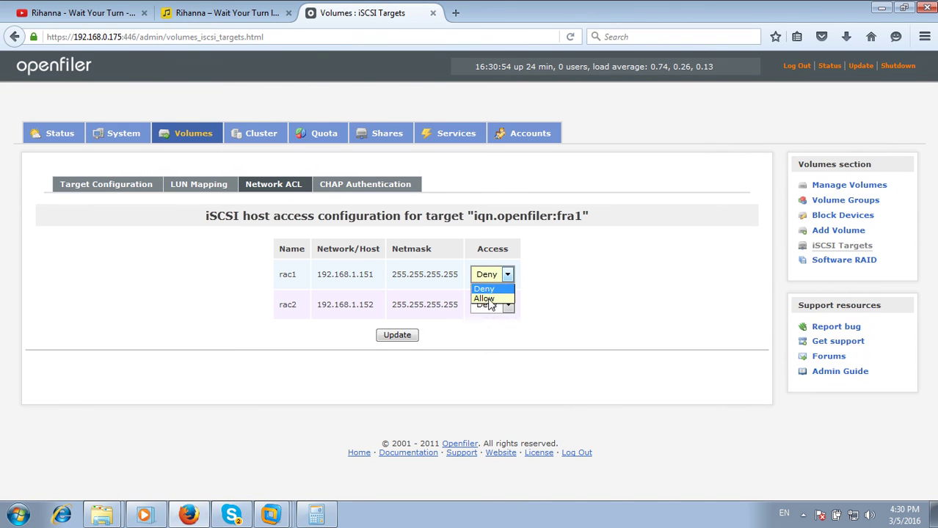
left_click(484, 299)
left_click(492, 306)
left_click(493, 328)
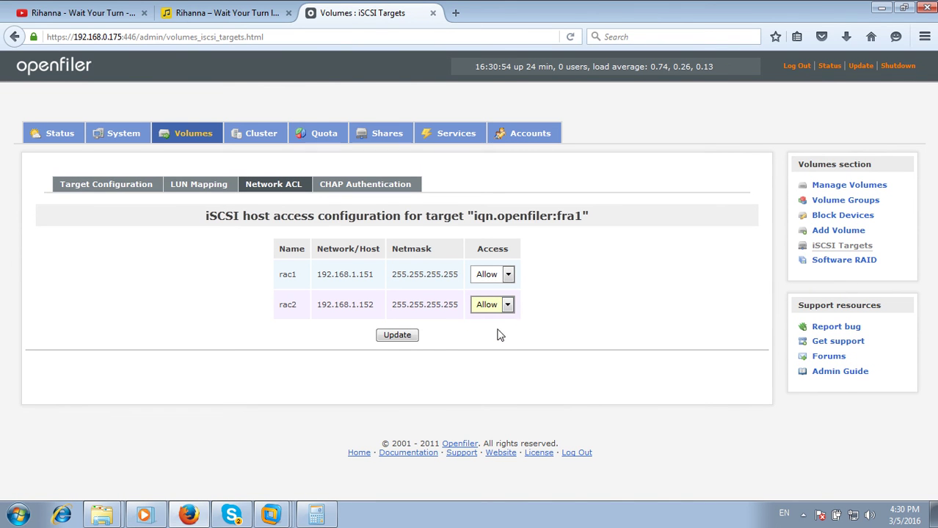
left_click(410, 338)
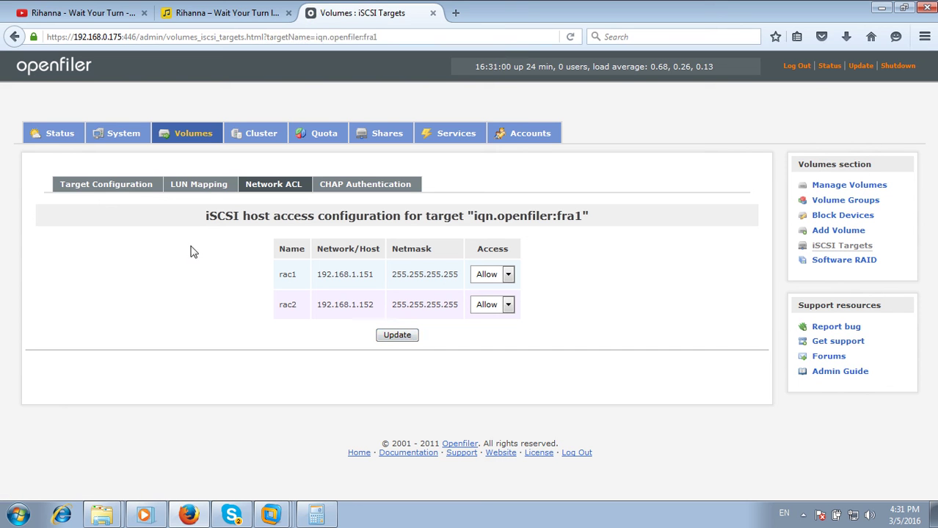
Step: Switch to the iqn.openfiler:ocr target and map the Oracle Cluster Registry LUN /dev/racstore/ocr to it with write-thru and blockio modes
left_click(109, 191)
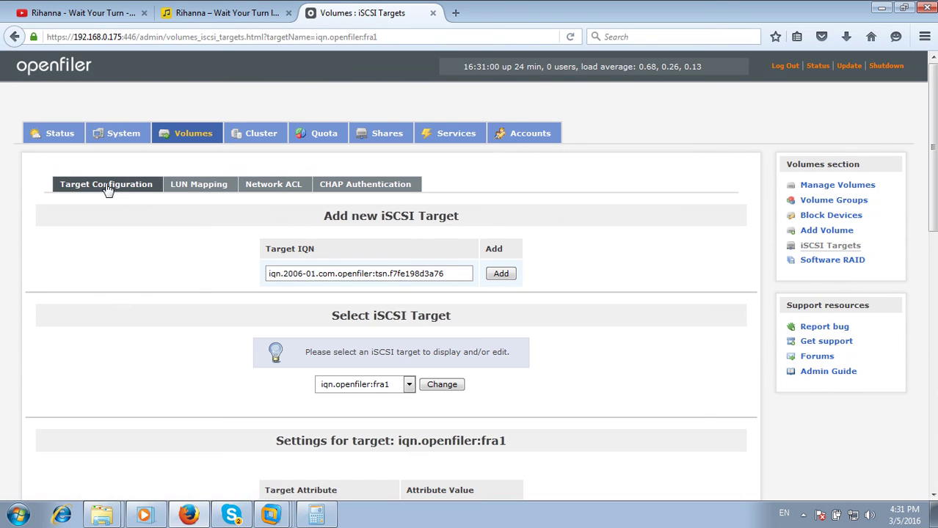
left_click(409, 384)
left_click(405, 400)
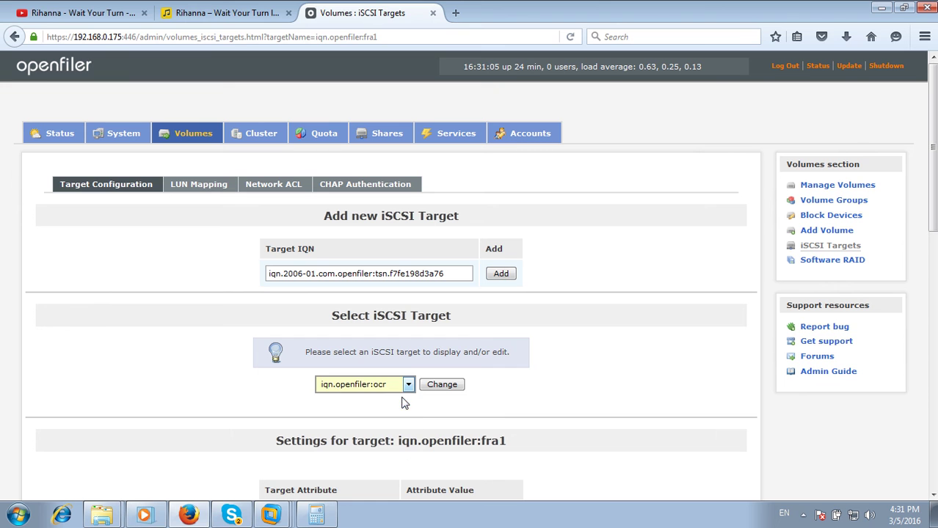
left_click(444, 387)
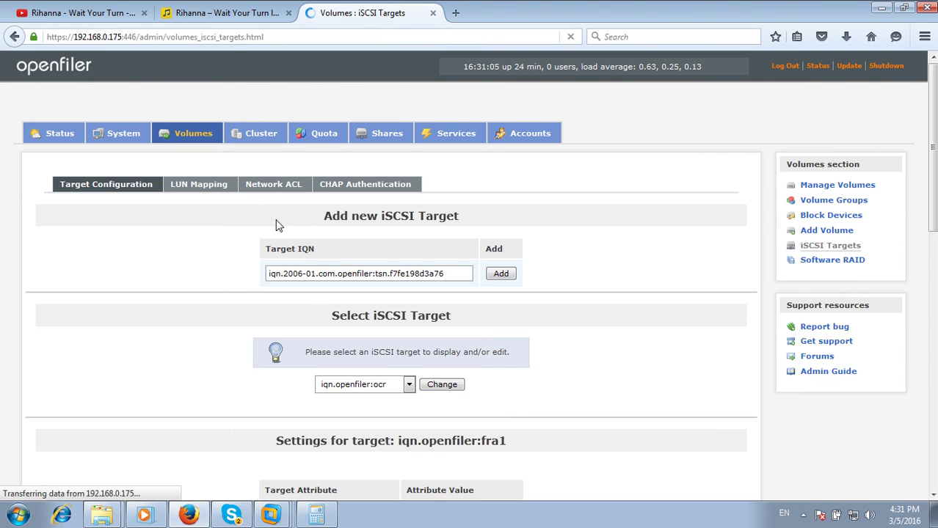
left_click(217, 190)
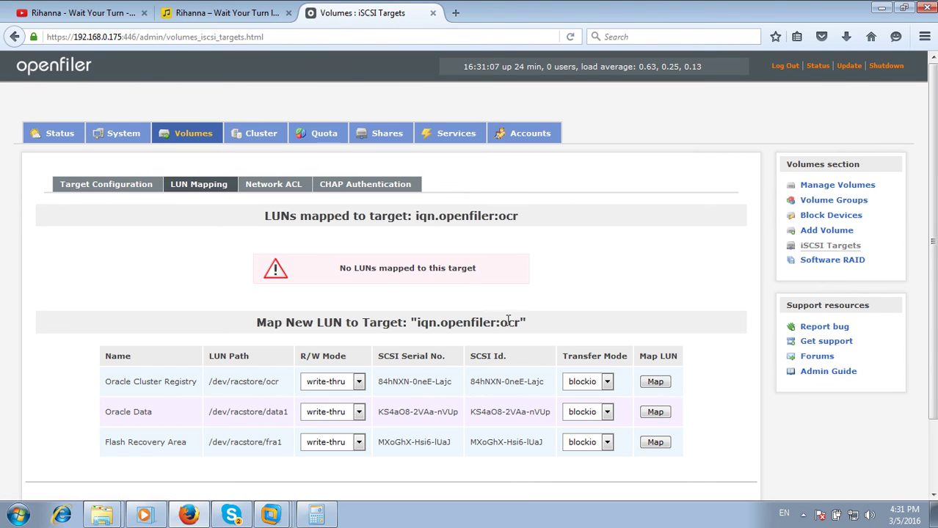
left_click_drag(136, 382, 272, 378)
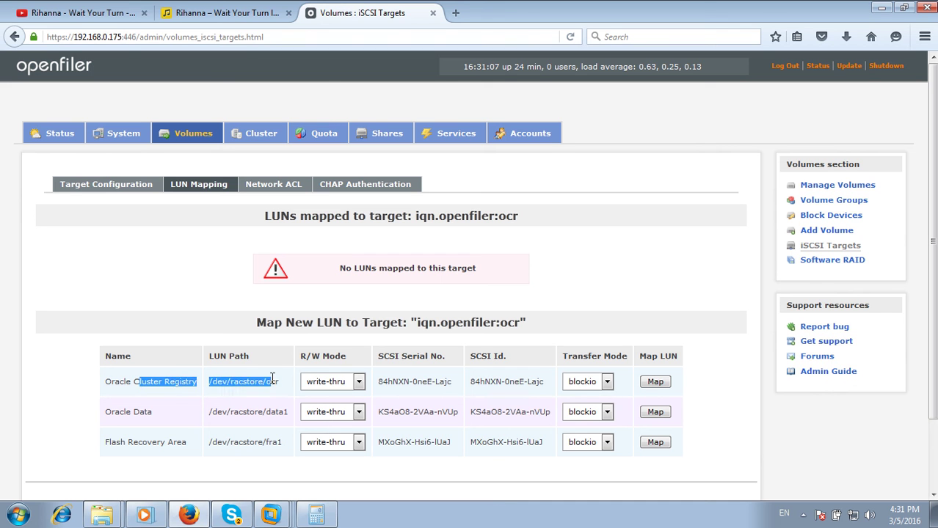
left_click(655, 382)
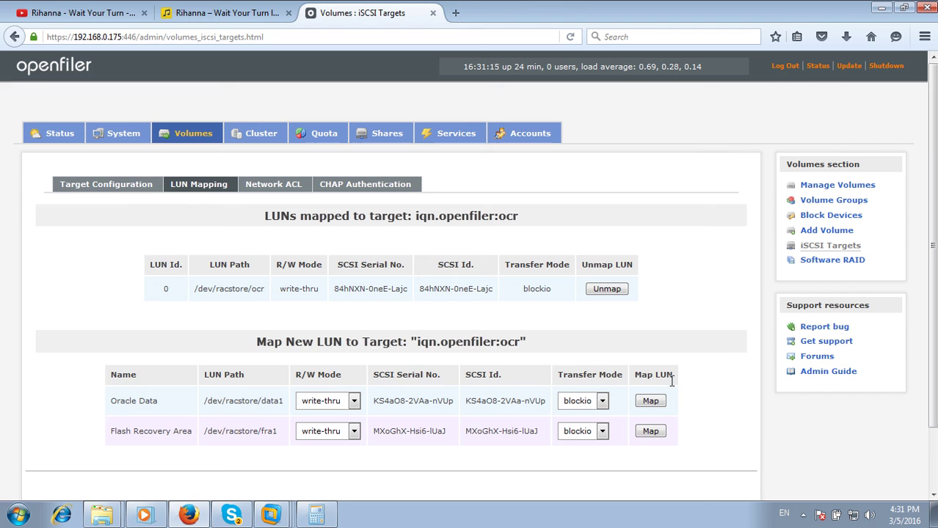
Step: Switch to the iqn.openfiler:data1 target and map the Oracle Data LUN /dev/racstore/data1 to it with write-thru and blockio modes
left_click(117, 186)
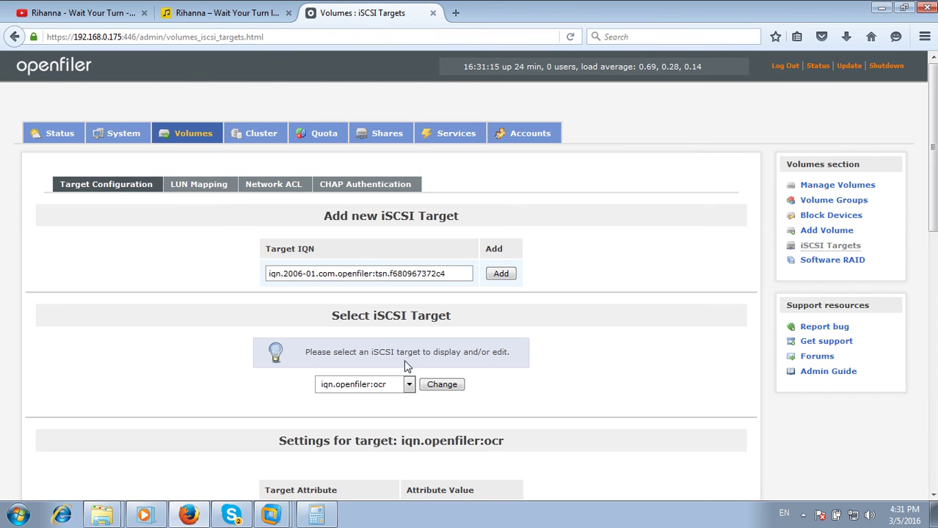
left_click(407, 384)
left_click(404, 413)
left_click(441, 385)
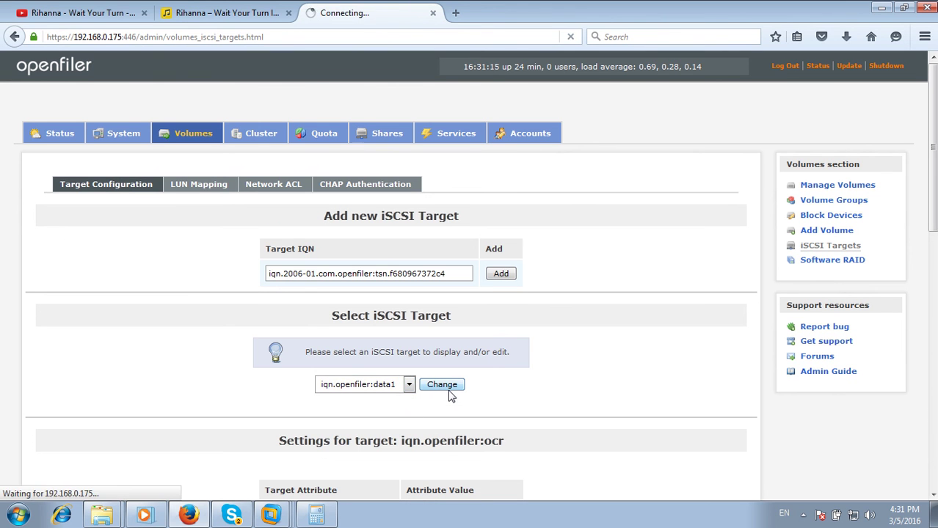
left_click(212, 188)
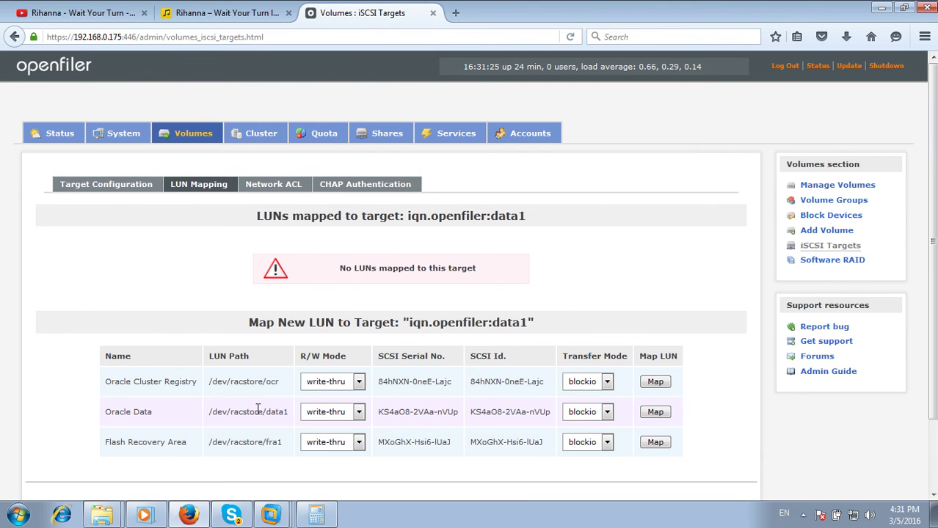
left_click(655, 411)
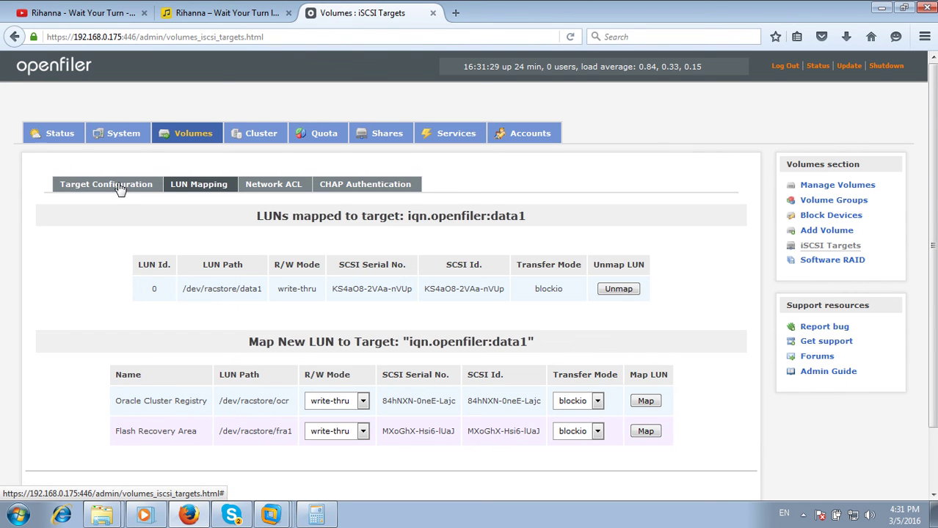
Step: Switch to the iqn.openfiler:fra1 target and map the Flash Recovery Area LUN /dev/racstore/fra1 to it with write-thru and blockio modes
left_click(120, 189)
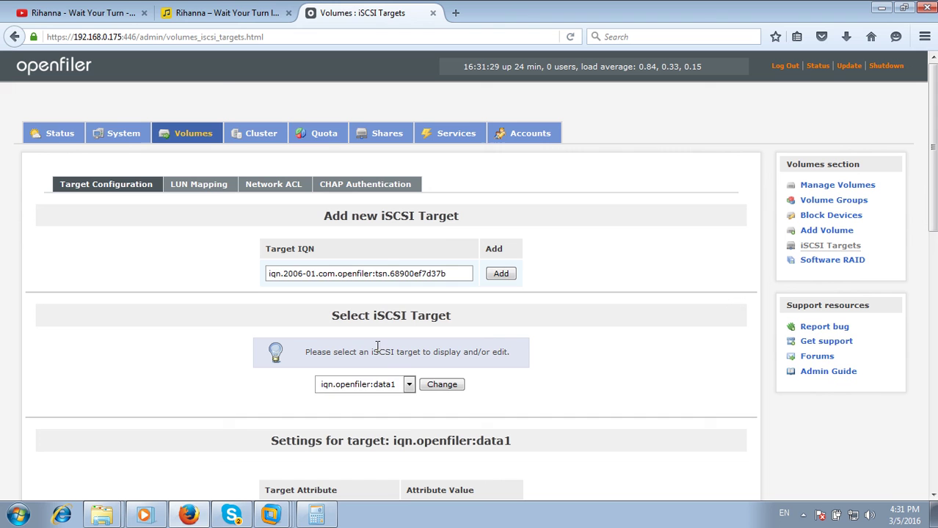
left_click(405, 385)
left_click(401, 419)
left_click(455, 385)
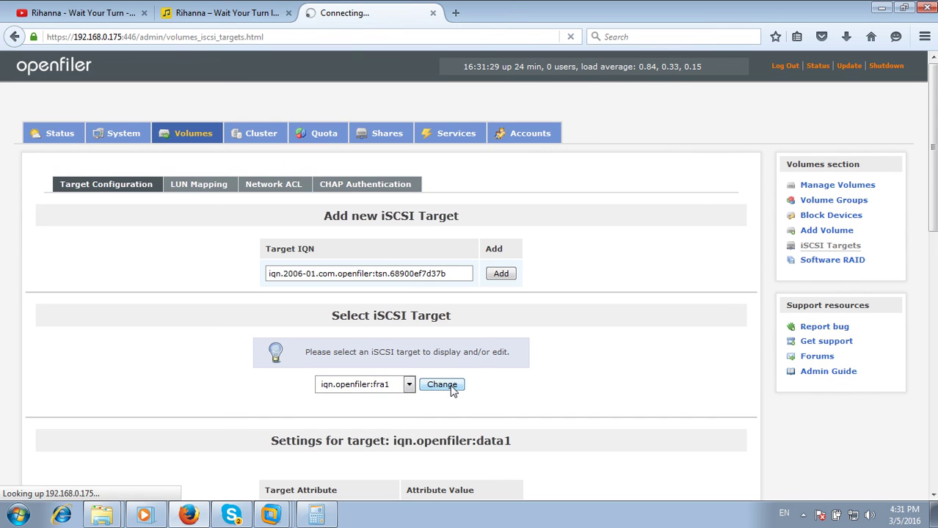
left_click(213, 189)
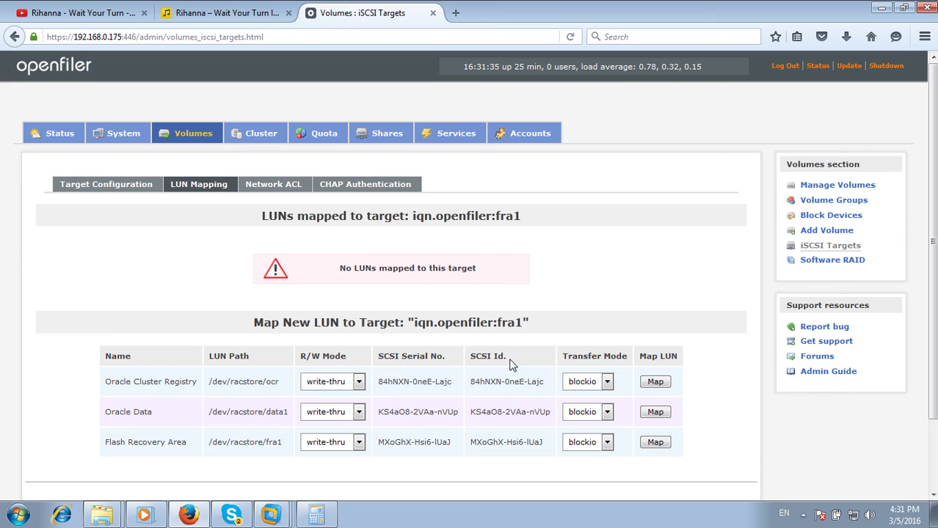
left_click(655, 443)
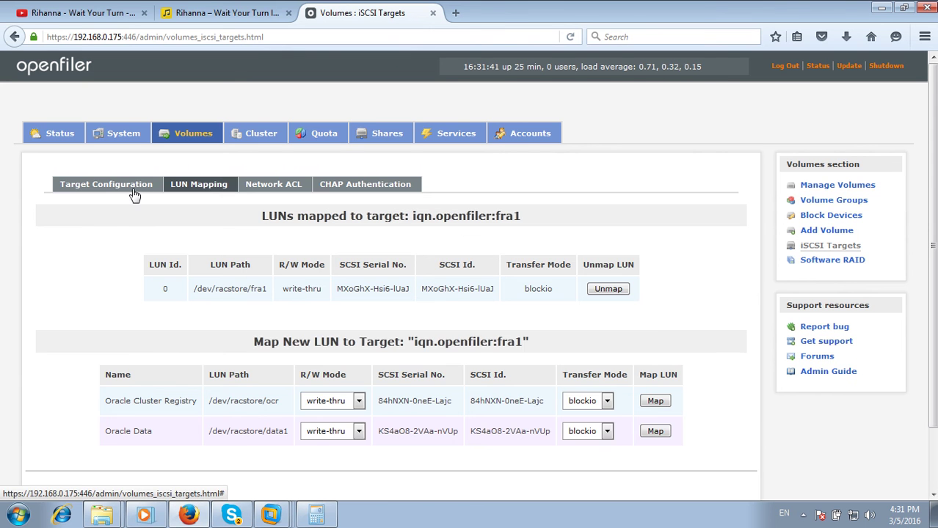
Step: Update the target attribute settings of iqn.openfiler:fra1 with their existing values
left_click(135, 194)
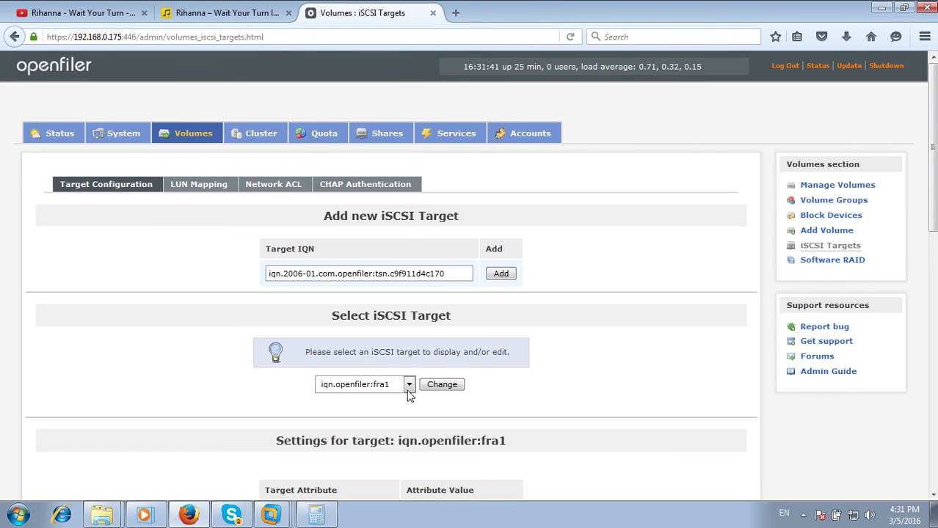
scroll(409, 396, "down", 10)
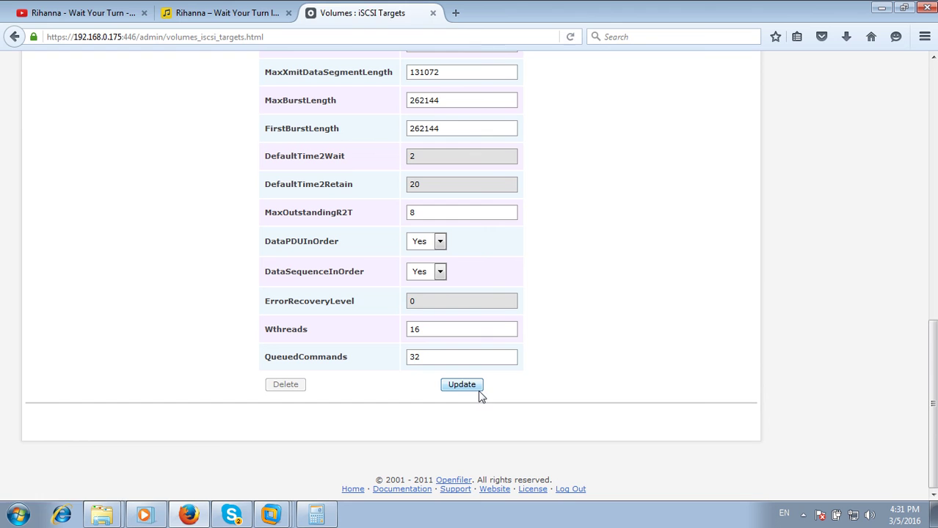
left_click(465, 386)
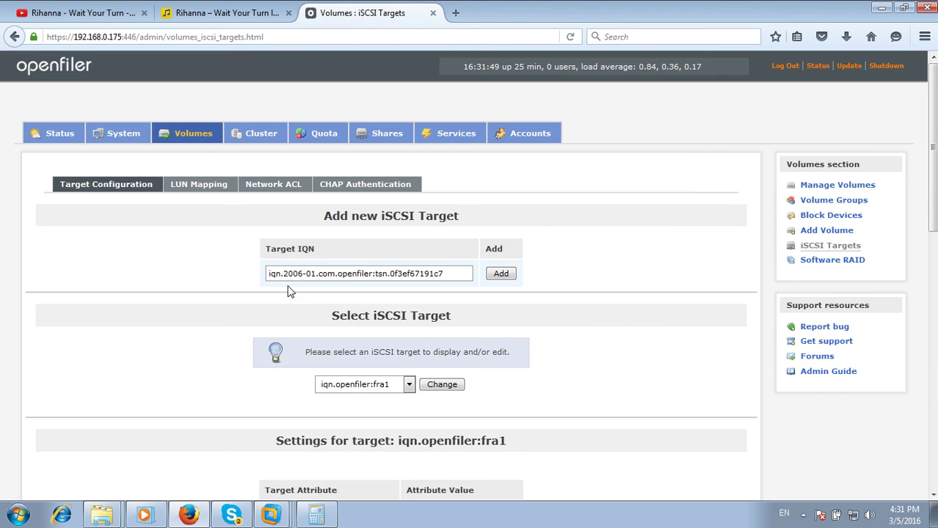
Step: Review the LUN mapping and the rac1 and rac2 host access configuration of the iqn.openfiler:fra1 target
left_click(207, 189)
scroll(323, 289, "down", 2)
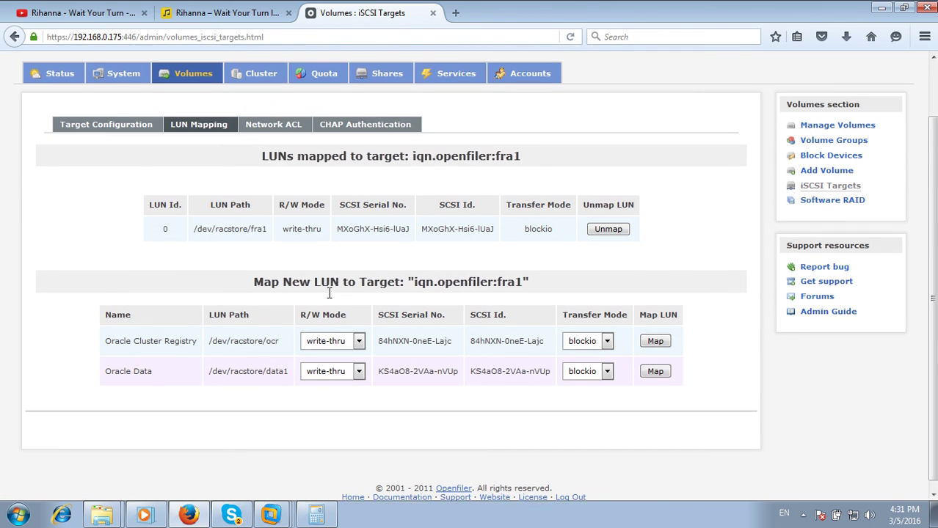
scroll(329, 293, "down", 1)
left_click(281, 119)
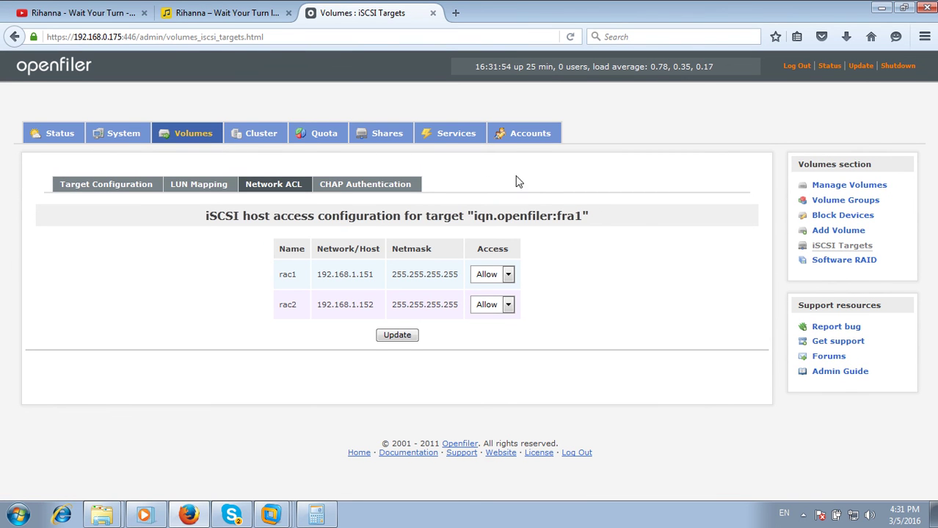
Step: Check the racstore volume group's size and allocation, including its block storage statistics on the volume creation page
left_click(847, 206)
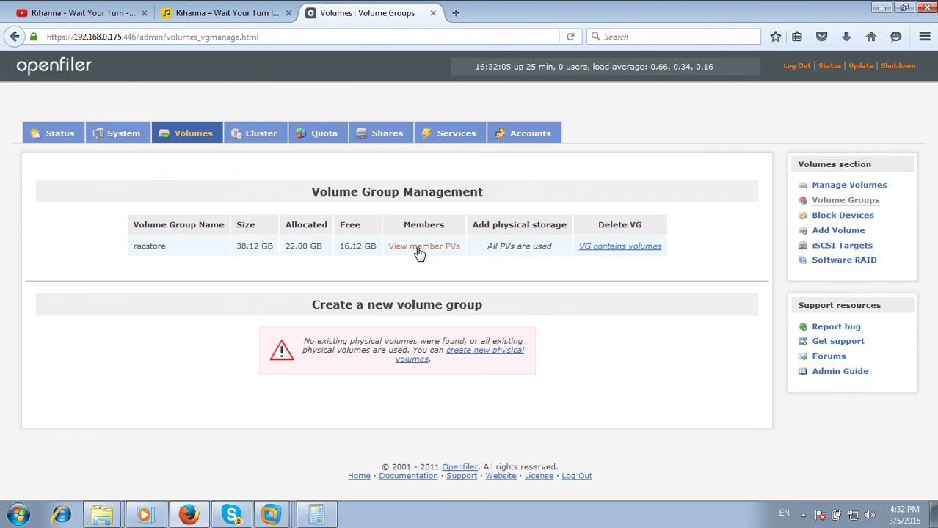
double_click(239, 247)
left_click(846, 232)
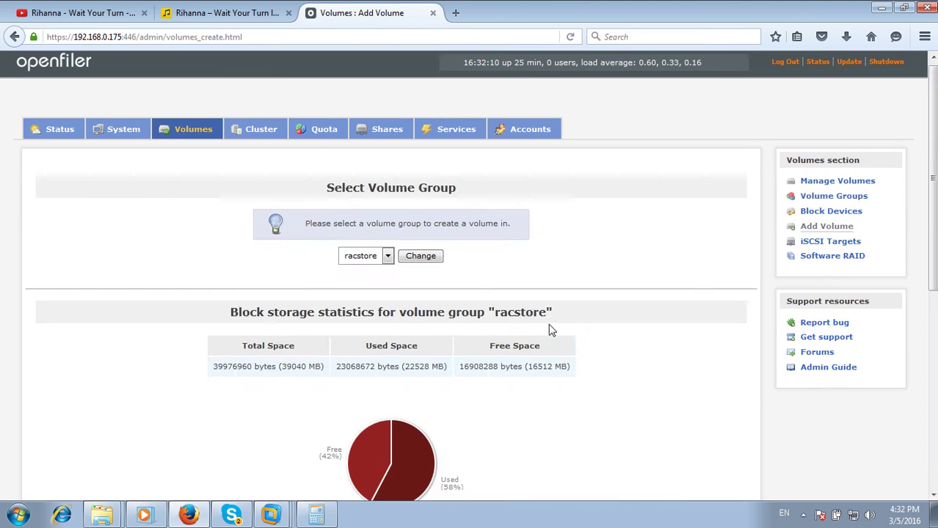
scroll(550, 328, "down", 5)
scroll(538, 361, "up", 5)
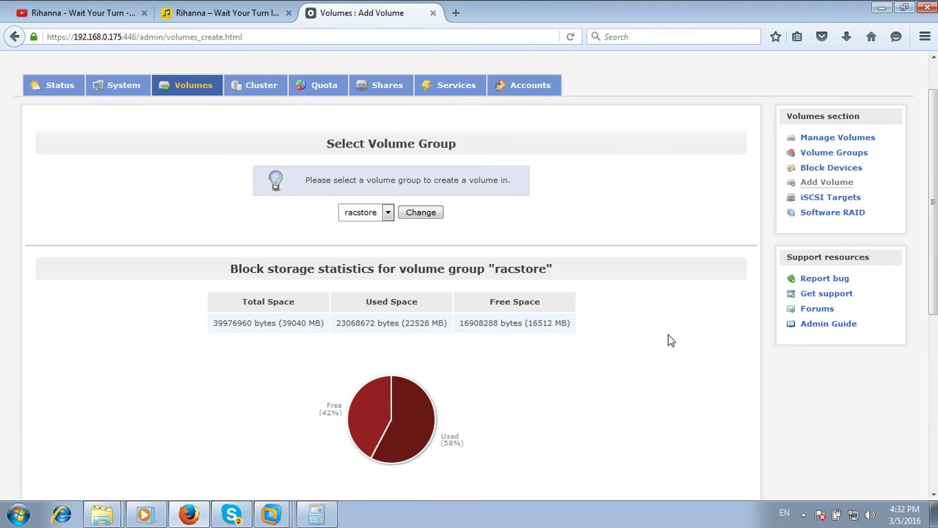
Step: Recheck the fra1 target's host access, and examine the ocr, data1 and fra1 volumes and free space in the racstore volume group
left_click(834, 198)
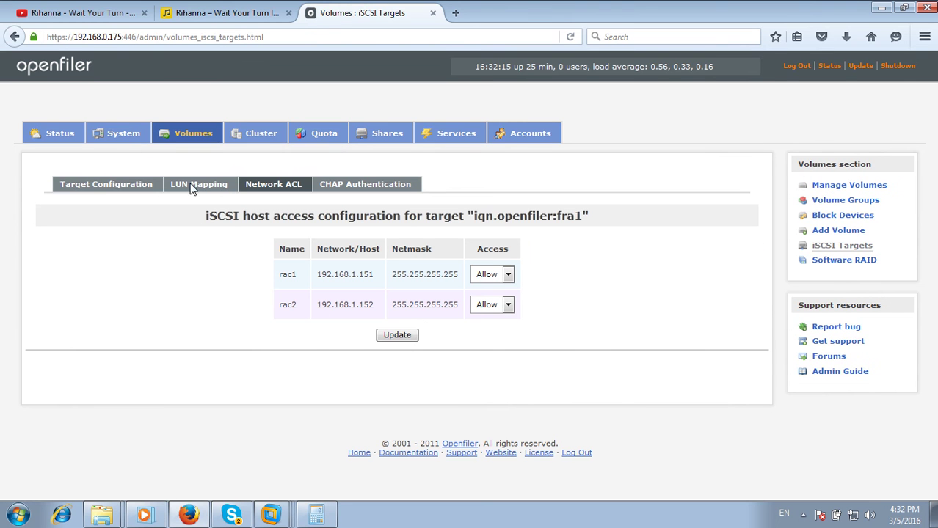
left_click(198, 141)
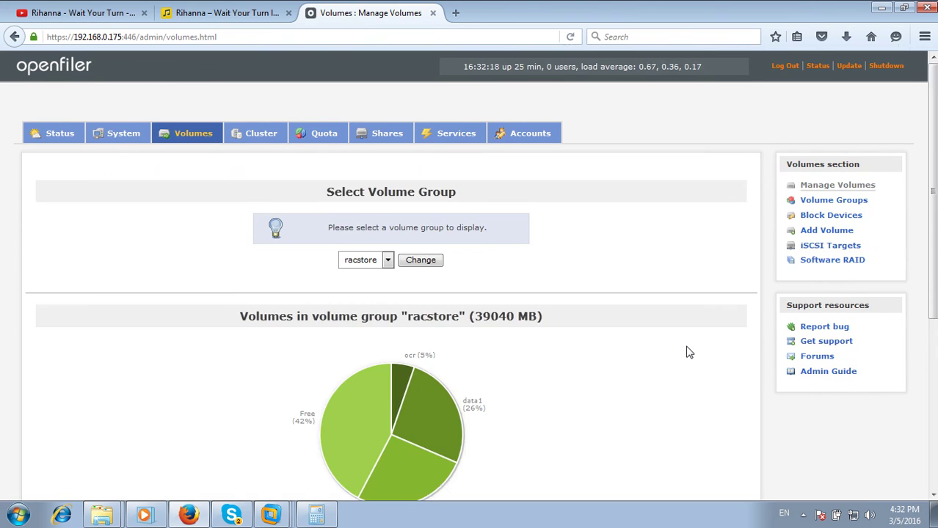
scroll(655, 358, "down", 4)
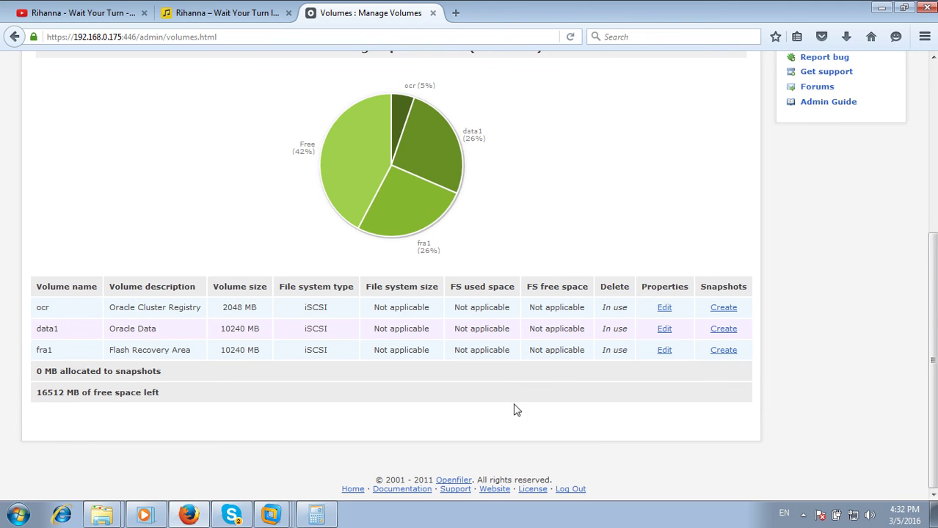
scroll(506, 408, "up", 6)
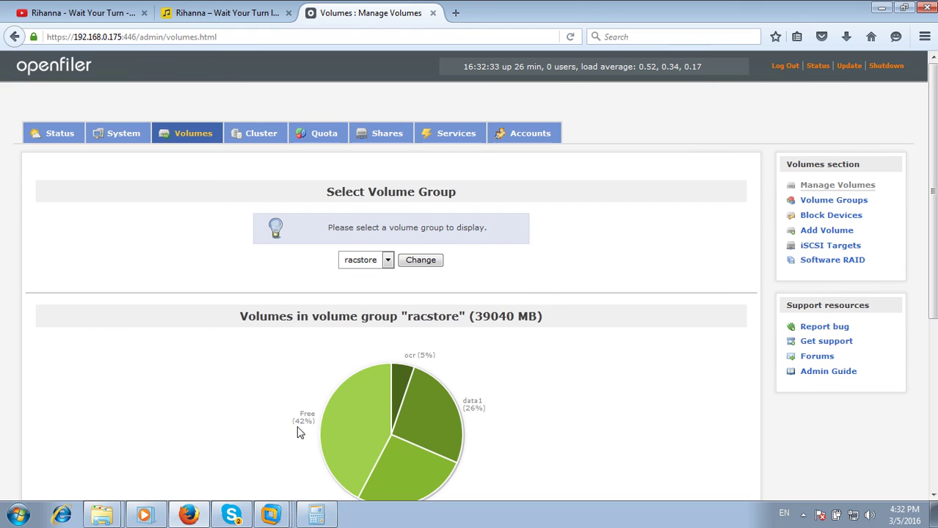
scroll(378, 418, "down", 2)
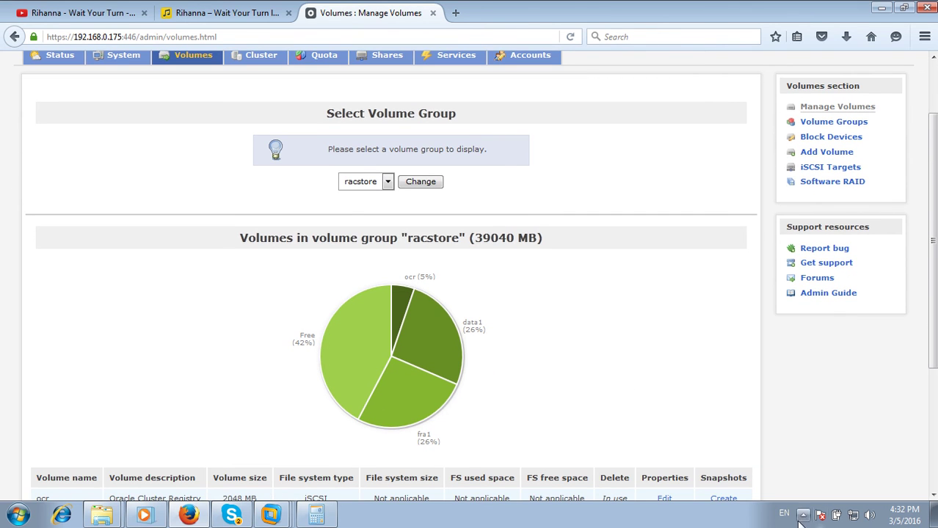
scroll(668, 414, "up", 2)
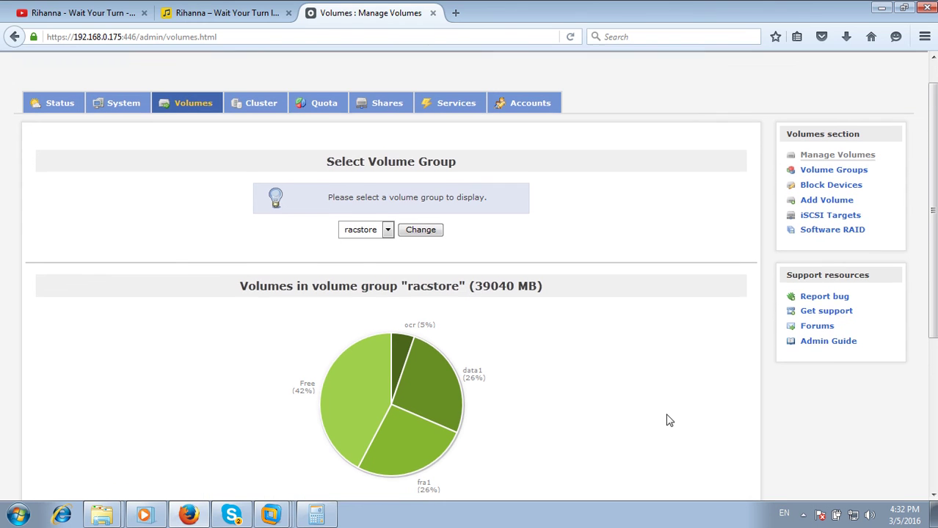